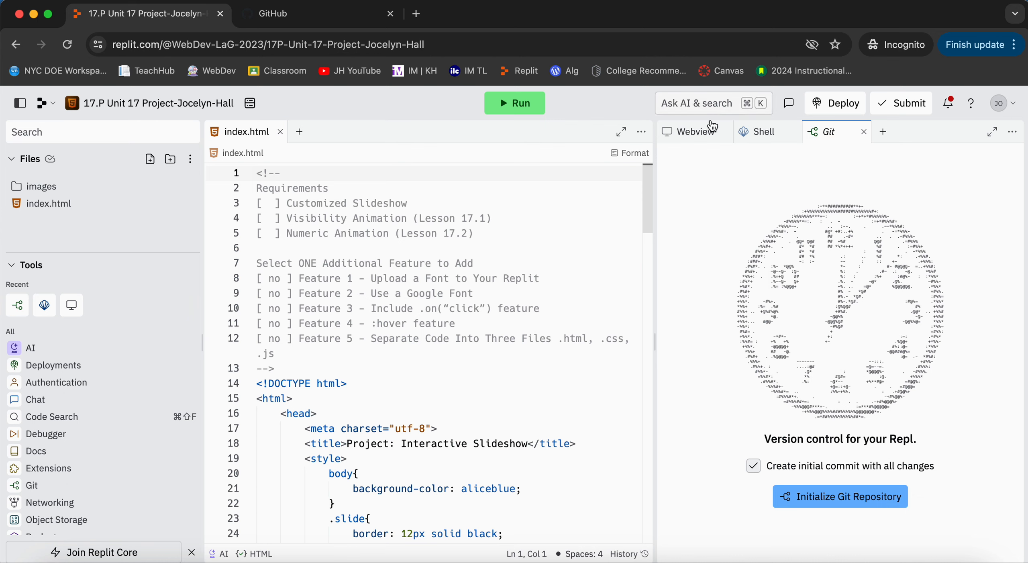
Preview the slideshow page and initialize a Git repository for the project with an initial commit of all changes.
{"action": "left_click", "coordinate": [695, 132]}
{"action": "scroll", "coordinate": [734, 229], "scroll_direction": "down", "scroll_amount": 2}
{"action": "scroll", "coordinate": [732, 228], "scroll_direction": "down", "scroll_amount": 1}
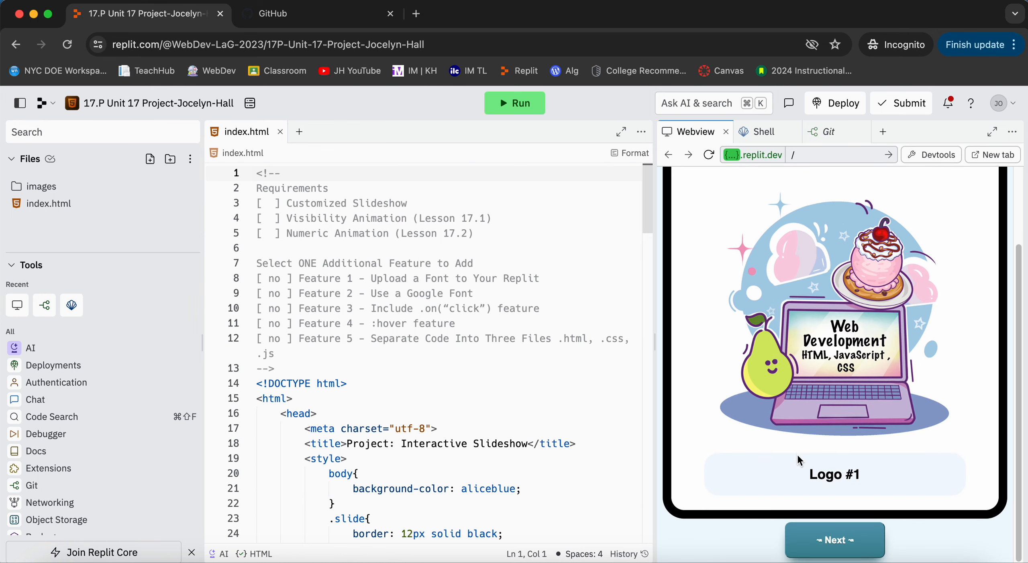
{"action": "scroll", "coordinate": [819, 494], "scroll_direction": "up", "scroll_amount": 3}
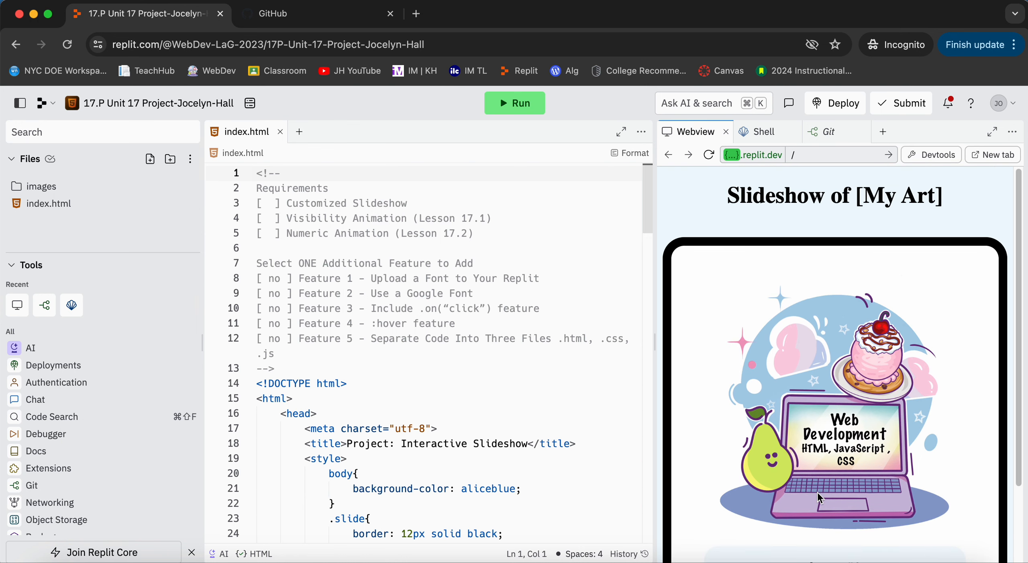
{"action": "left_click", "coordinate": [58, 491]}
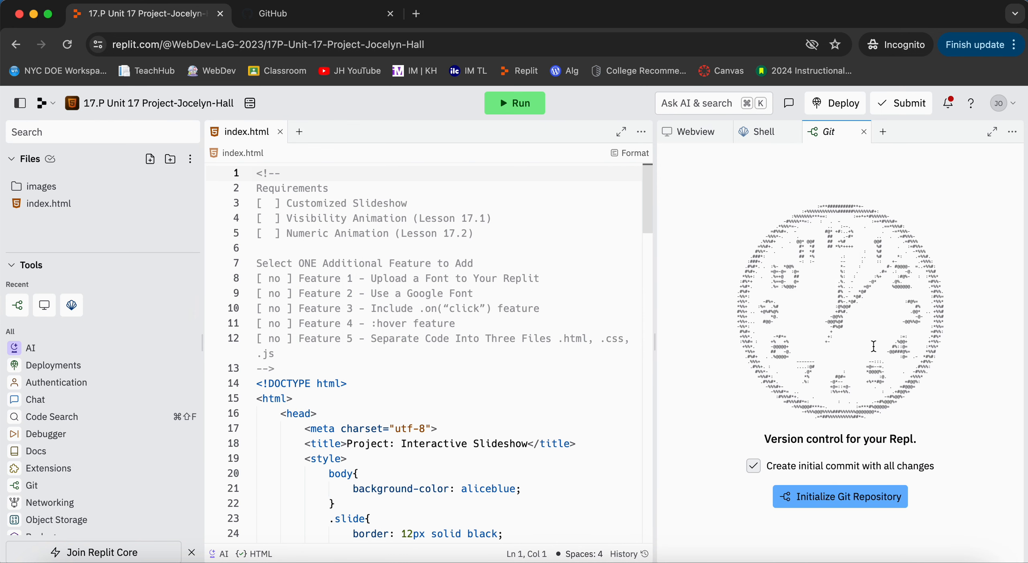
{"action": "left_click", "coordinate": [812, 500]}
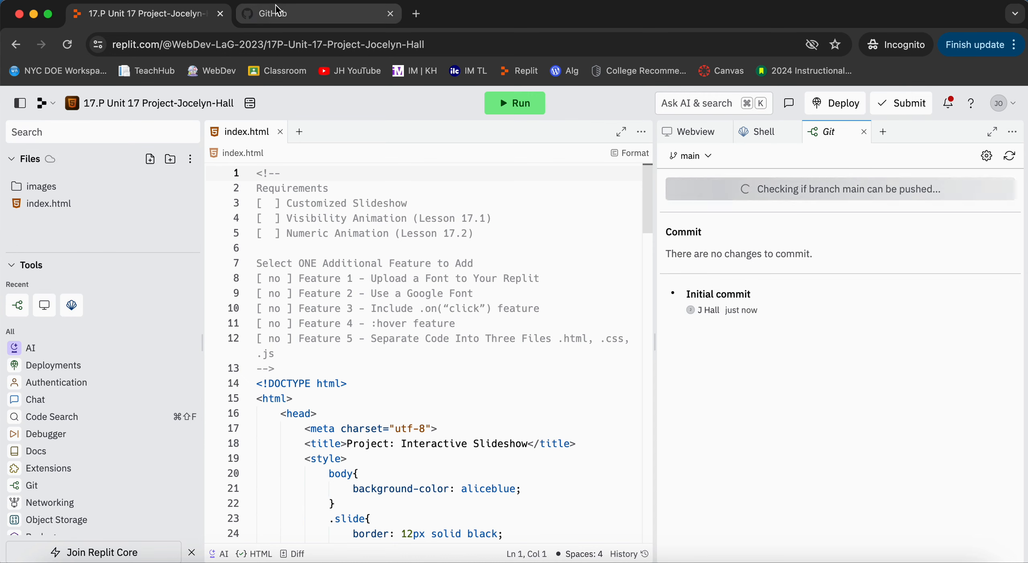
Connect the GitHub account in the Git settings by installing and authorizing Replit for all repositories.
{"action": "left_click", "coordinate": [988, 157]}
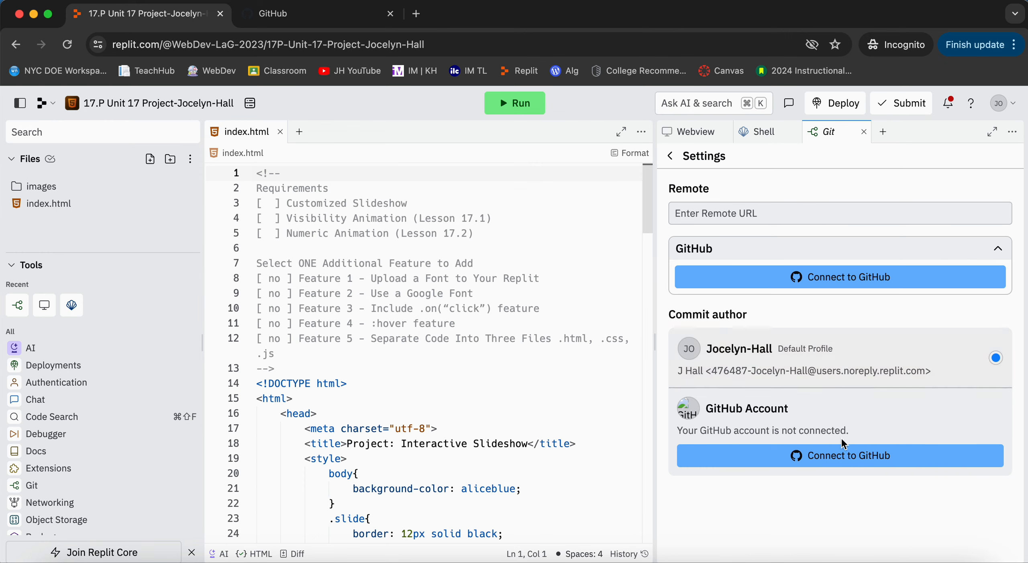
{"action": "left_click", "coordinate": [821, 467]}
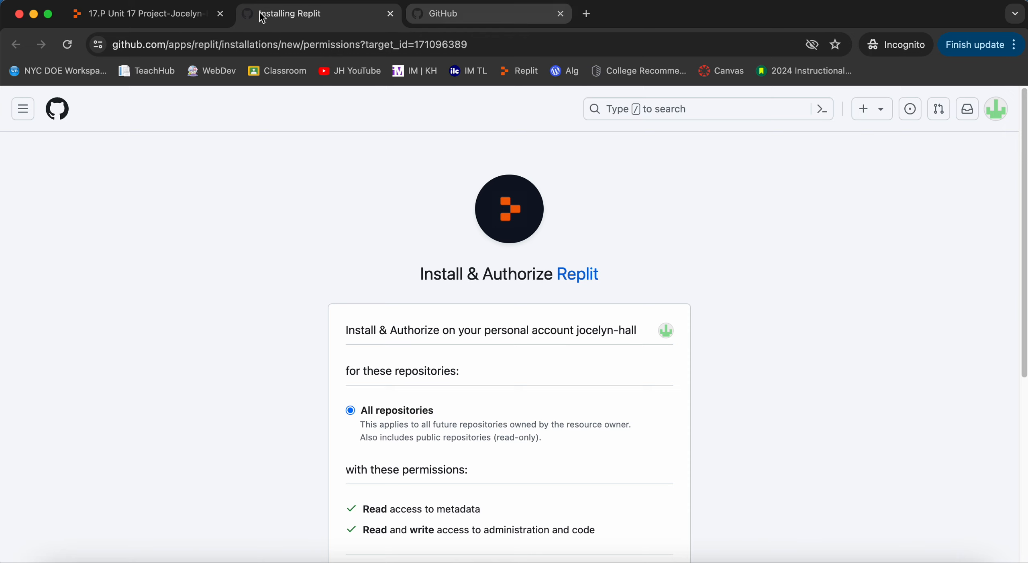
{"action": "scroll", "coordinate": [269, 269], "scroll_direction": "down", "scroll_amount": 10}
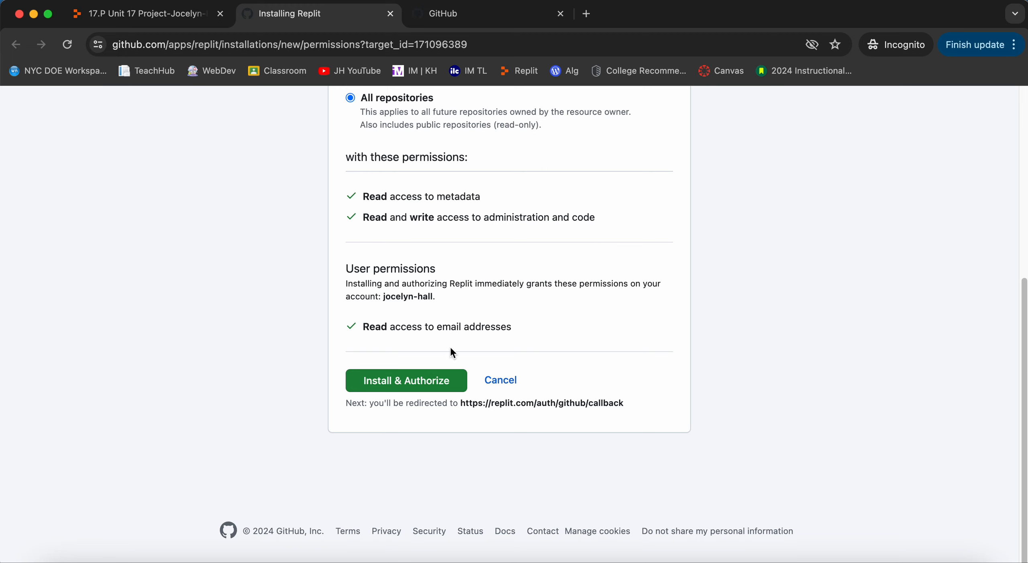
{"action": "left_click", "coordinate": [432, 389]}
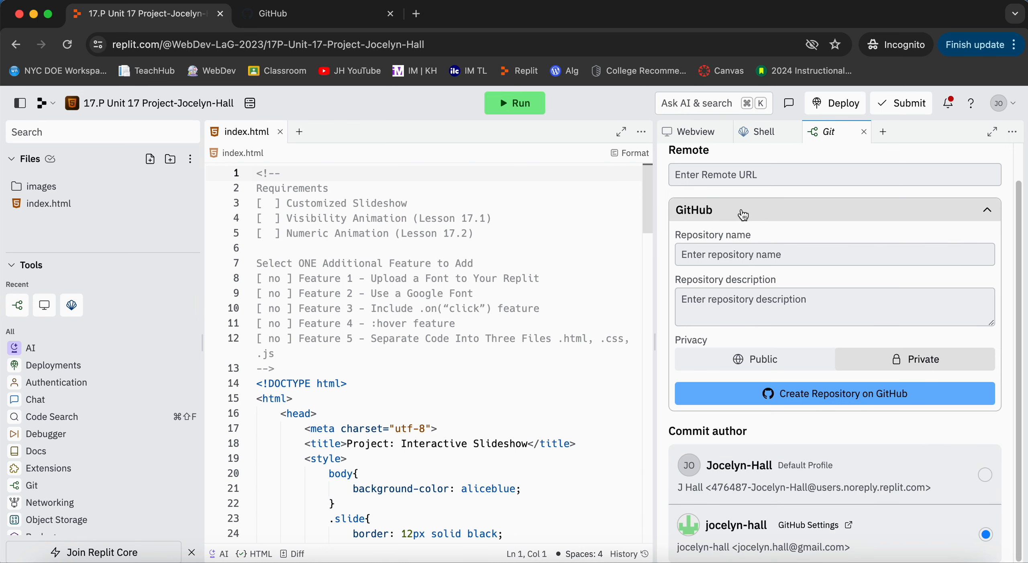
Create a public GitHub repository named with the "17P-Unit-17-Project" prefix plus the owner's name, with the description "Slideshow".
{"action": "left_click", "coordinate": [743, 257]}
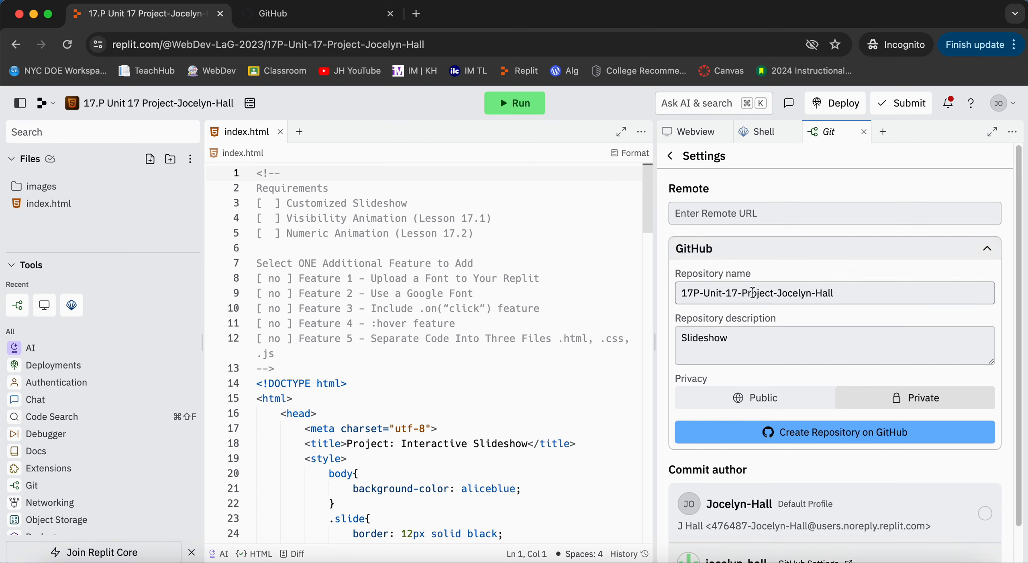
{"action": "left_click", "coordinate": [876, 291]}
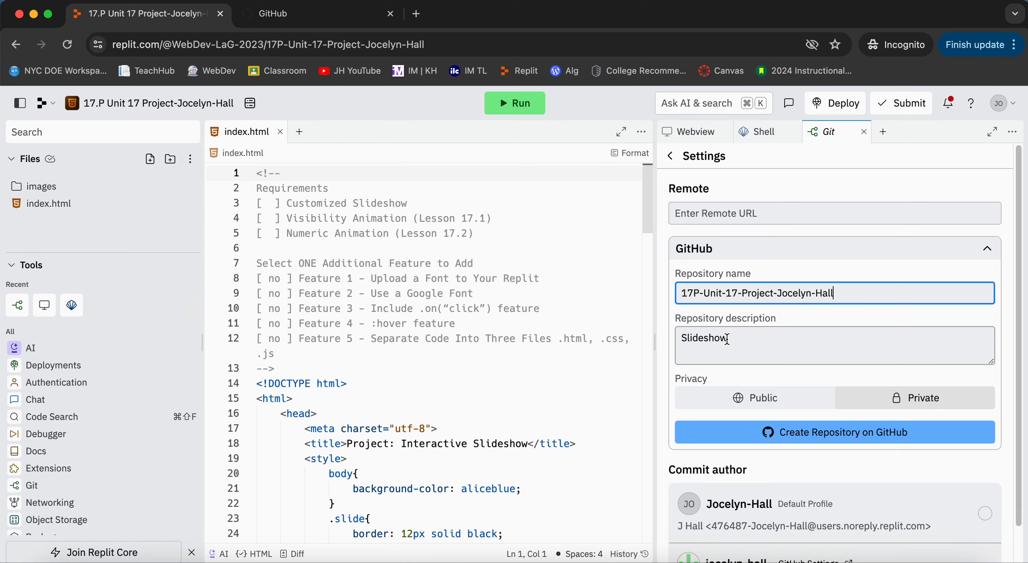
{"action": "left_click_drag", "start_coordinate": [733, 338], "coordinate": [670, 340]}
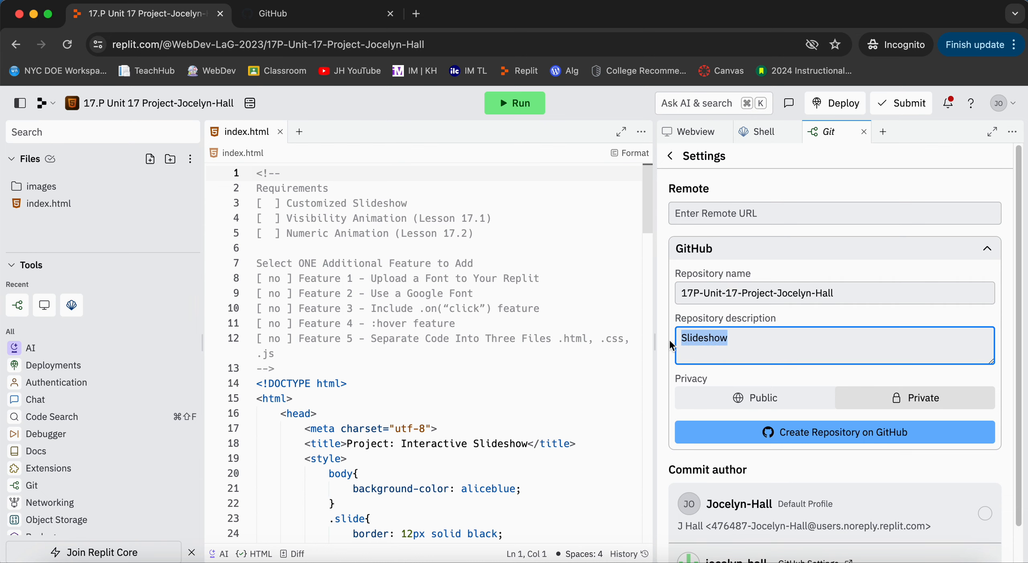
{"action": "left_click", "coordinate": [700, 337]}
{"action": "left_click", "coordinate": [744, 405]}
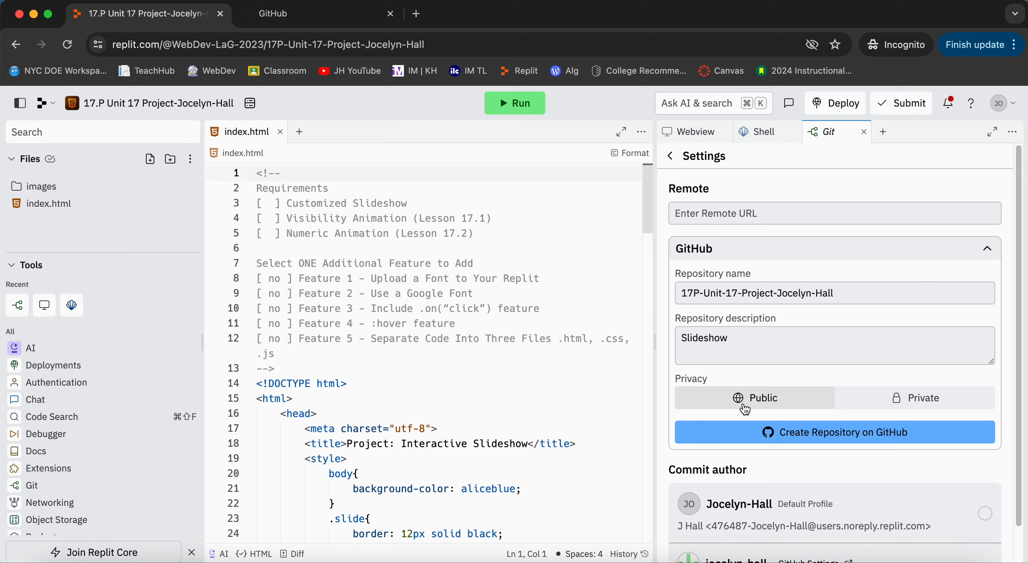
{"action": "left_click", "coordinate": [820, 433]}
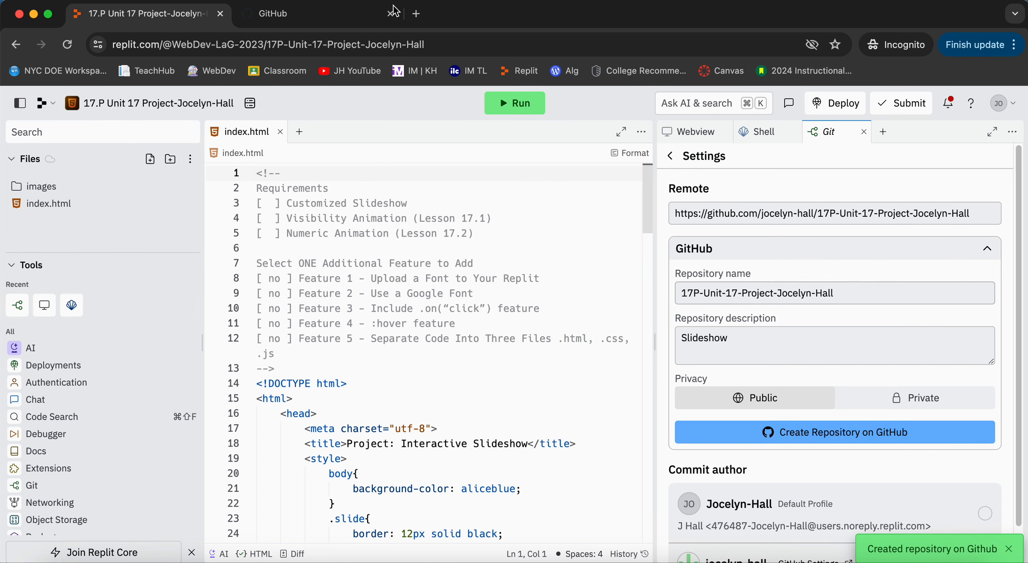
Switch to GitHub, open the new Unit 17 project repository from the account's repositories and look over its page.
{"action": "left_click", "coordinate": [305, 18]}
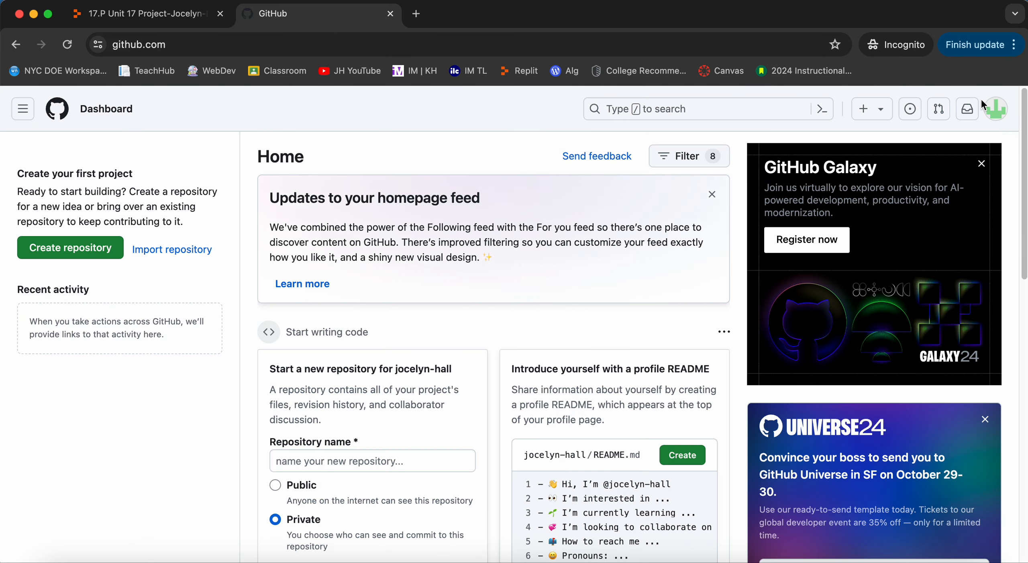
{"action": "left_click", "coordinate": [998, 109]}
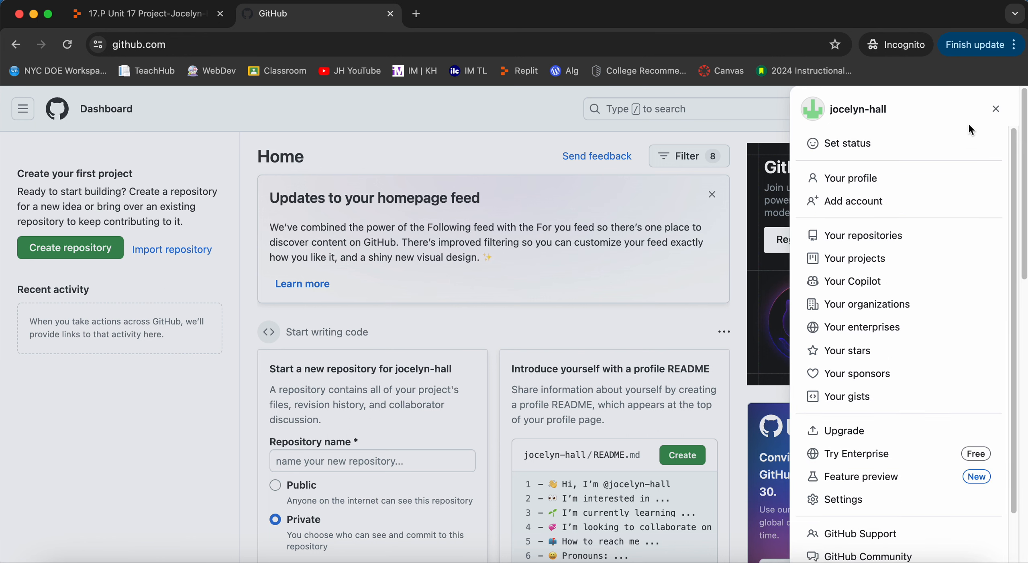
{"action": "left_click", "coordinate": [992, 109]}
{"action": "left_click", "coordinate": [998, 110]}
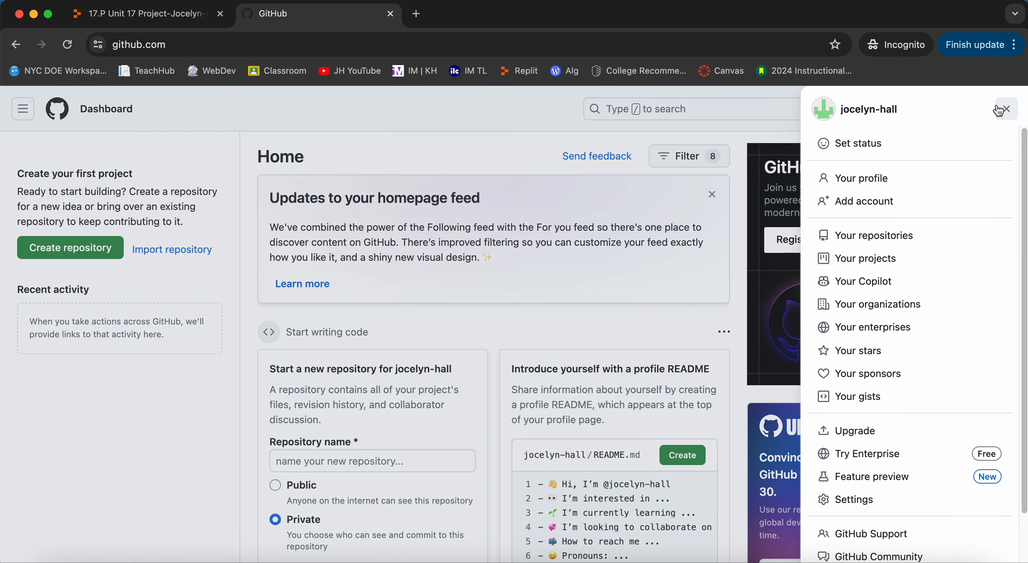
{"action": "left_click", "coordinate": [907, 235]}
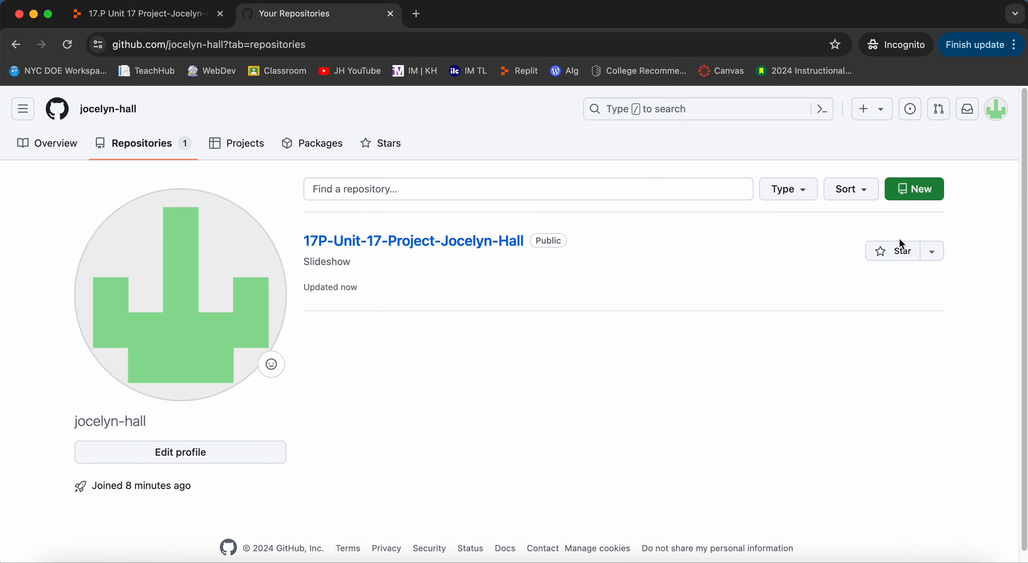
{"action": "left_click", "coordinate": [426, 241]}
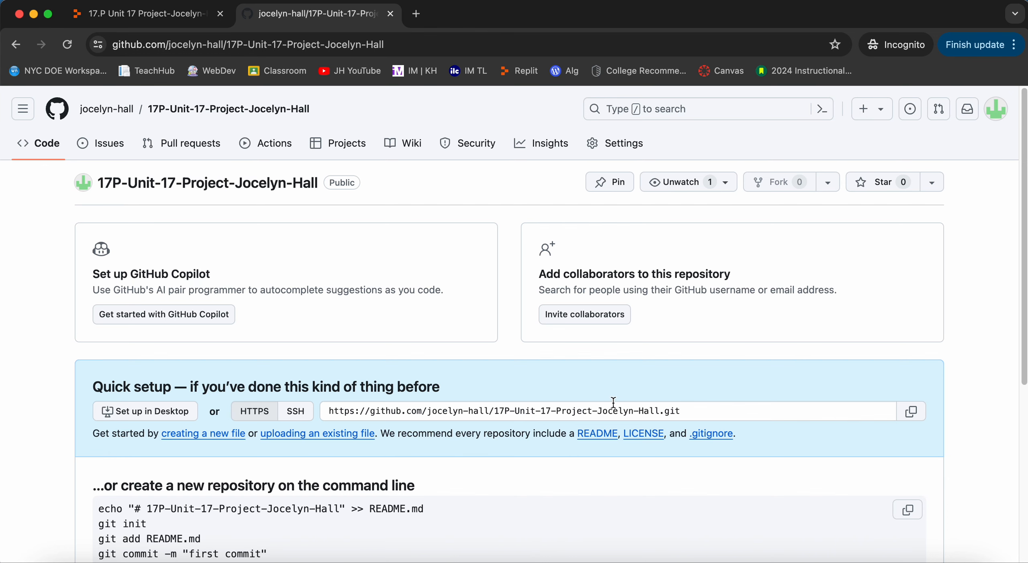
{"action": "scroll", "coordinate": [613, 403], "scroll_direction": "down", "scroll_amount": 7}
{"action": "scroll", "coordinate": [614, 402], "scroll_direction": "up", "scroll_amount": 7}
Return to Replit and push the main branch as 'origin/main', confirming the GitHub credentials for this session.
{"action": "left_click", "coordinate": [137, 16]}
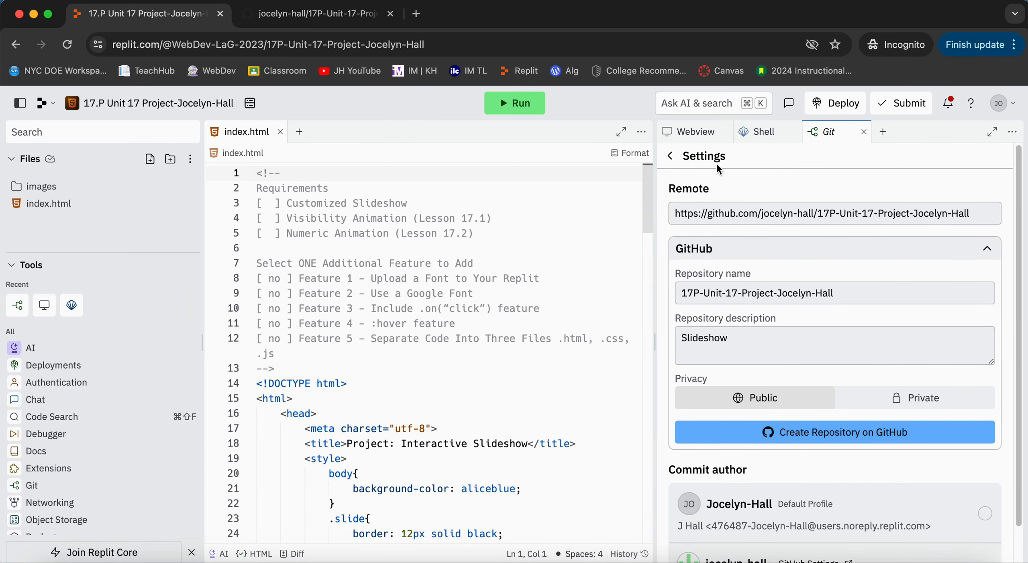
{"action": "left_click", "coordinate": [670, 157]}
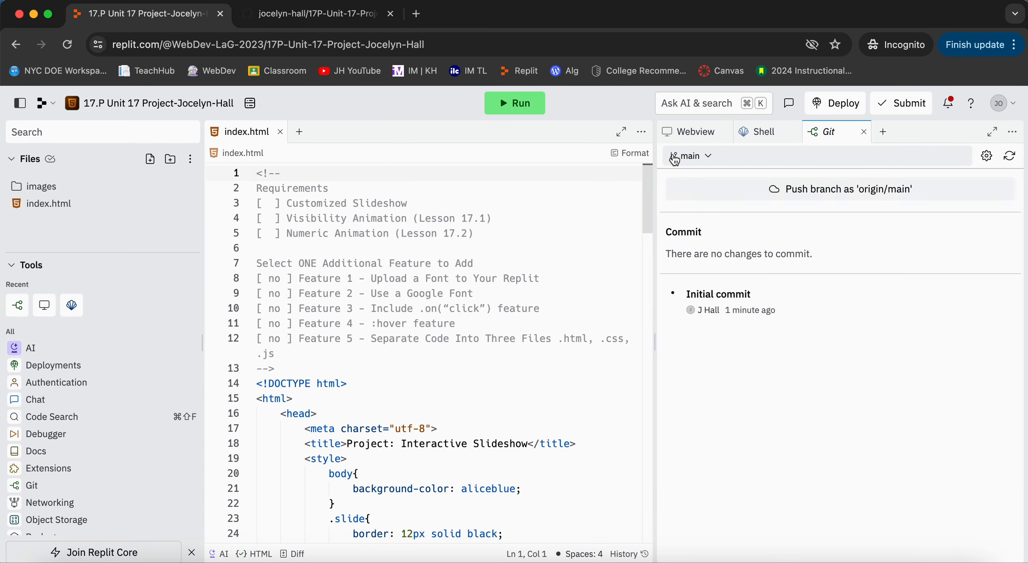
{"action": "left_click", "coordinate": [807, 190]}
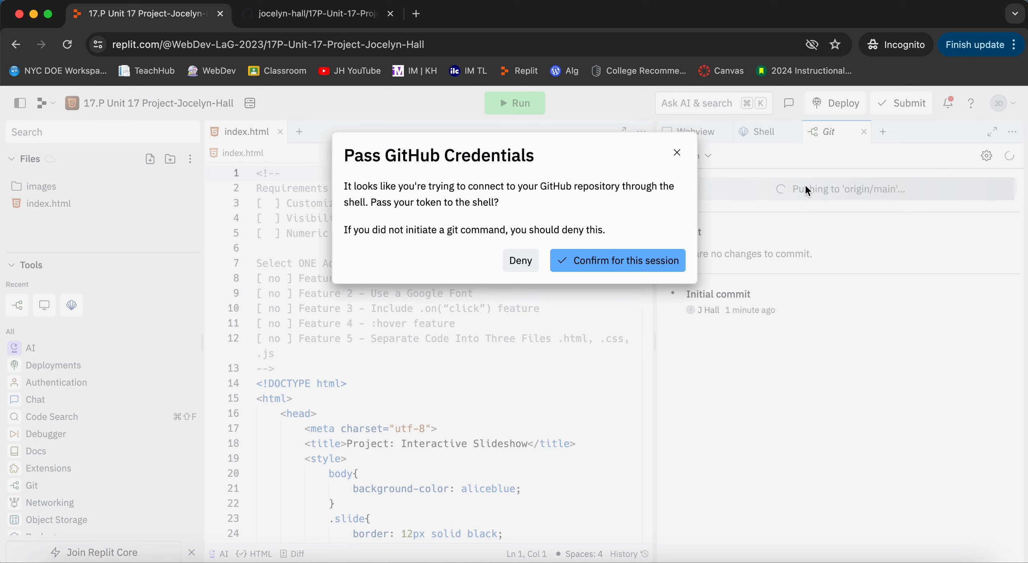
{"action": "left_click", "coordinate": [620, 269]}
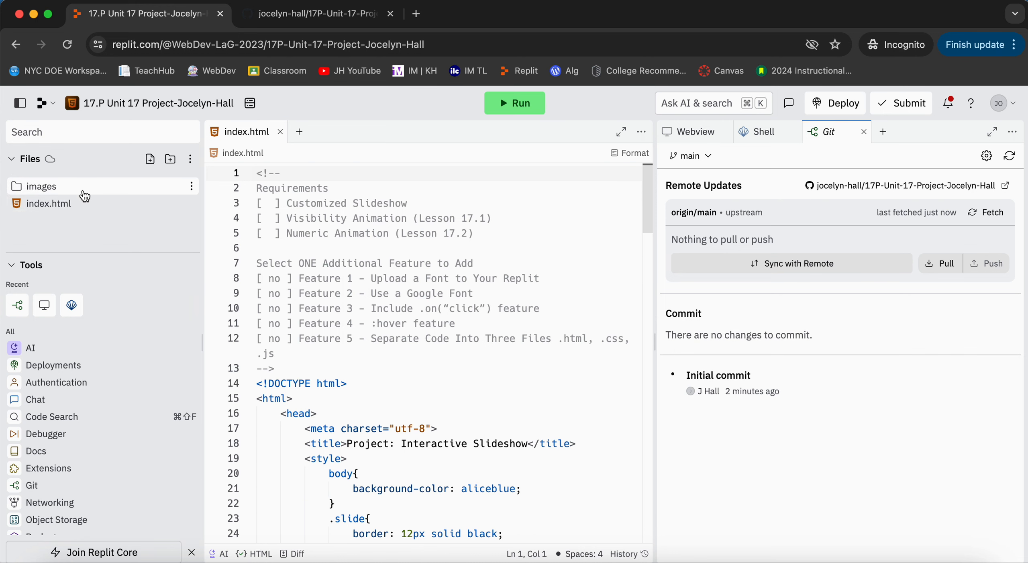
Reopen the project repository on GitHub and examine the pushed images folder and the index.html code.
{"action": "left_click", "coordinate": [335, 20]}
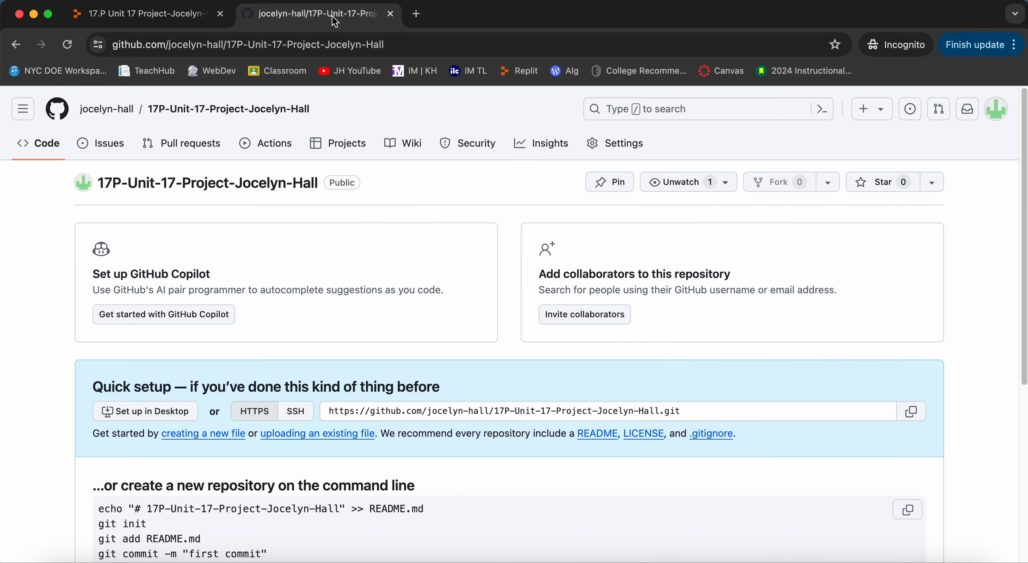
{"action": "left_click", "coordinate": [1008, 115]}
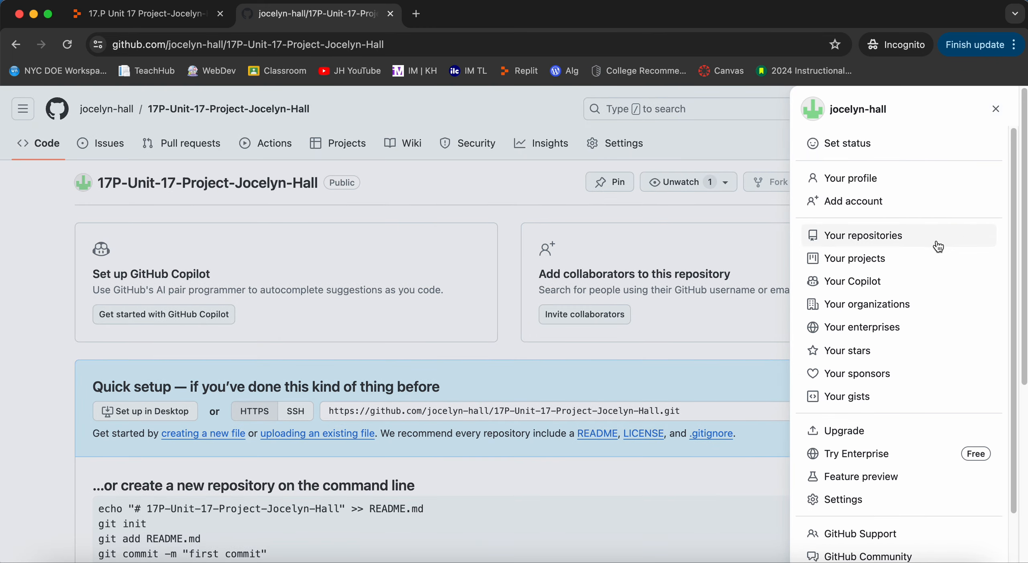
{"action": "left_click", "coordinate": [910, 244]}
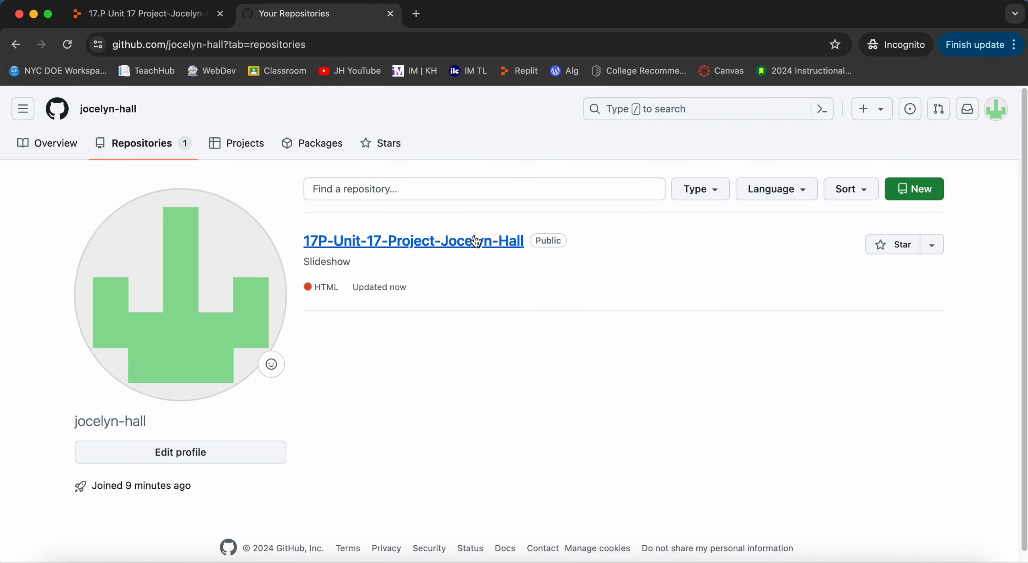
{"action": "left_click", "coordinate": [415, 240]}
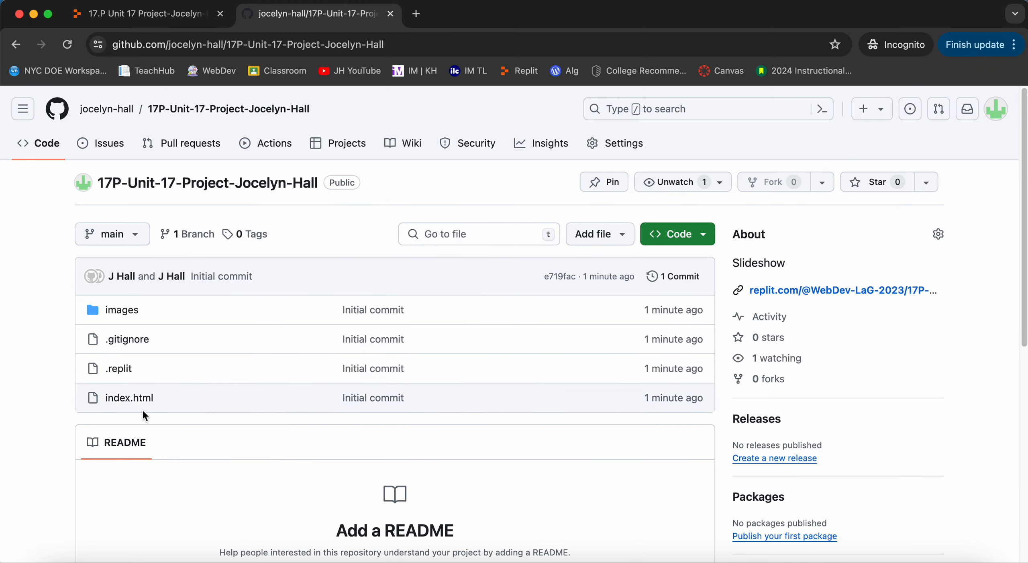
{"action": "left_click", "coordinate": [120, 310]}
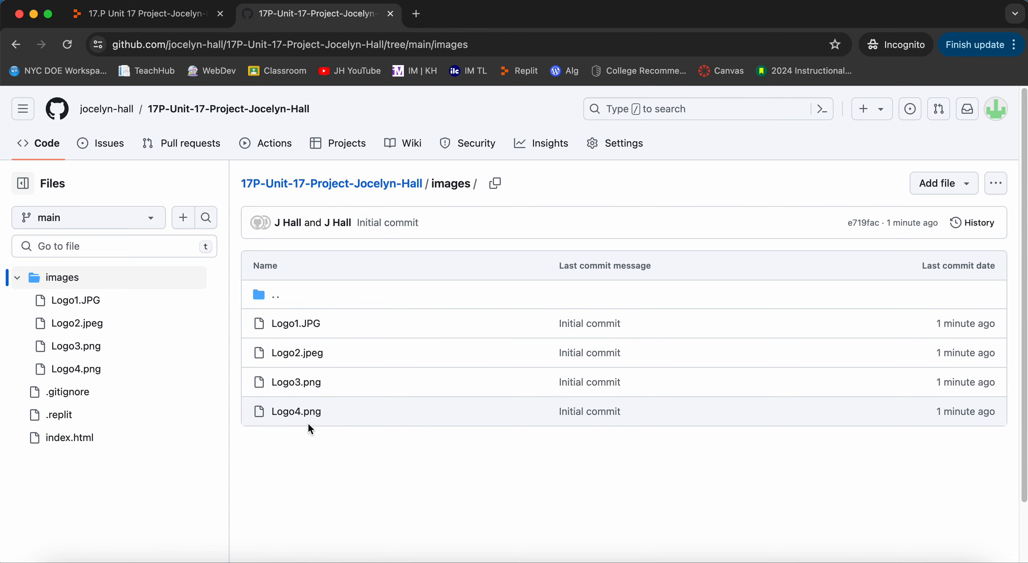
{"action": "left_click", "coordinate": [92, 439]}
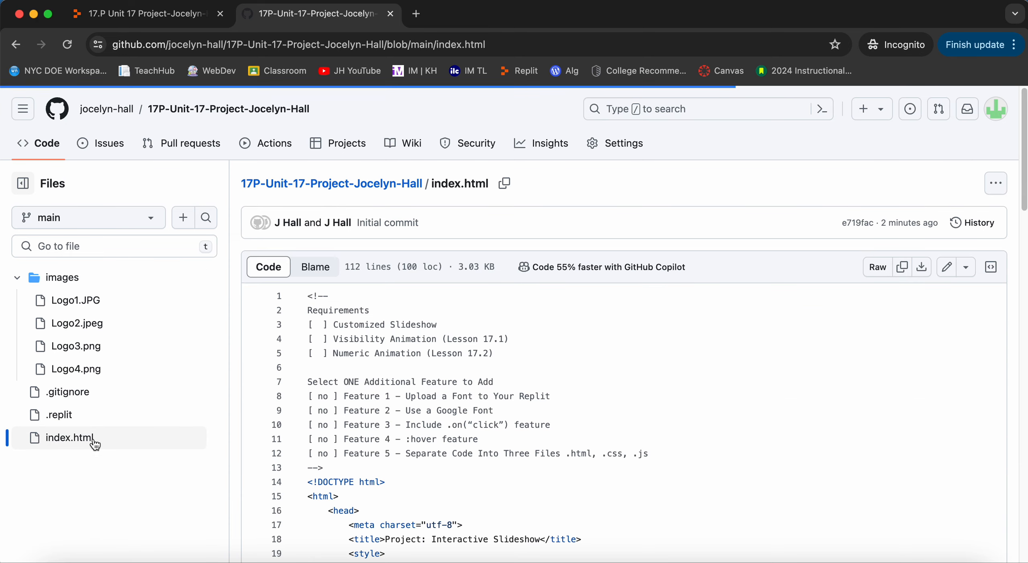
{"action": "scroll", "coordinate": [467, 370], "scroll_direction": "down", "scroll_amount": 5}
{"action": "scroll", "coordinate": [468, 369], "scroll_direction": "down", "scroll_amount": 3}
{"action": "scroll", "coordinate": [468, 369], "scroll_direction": "up", "scroll_amount": 10}
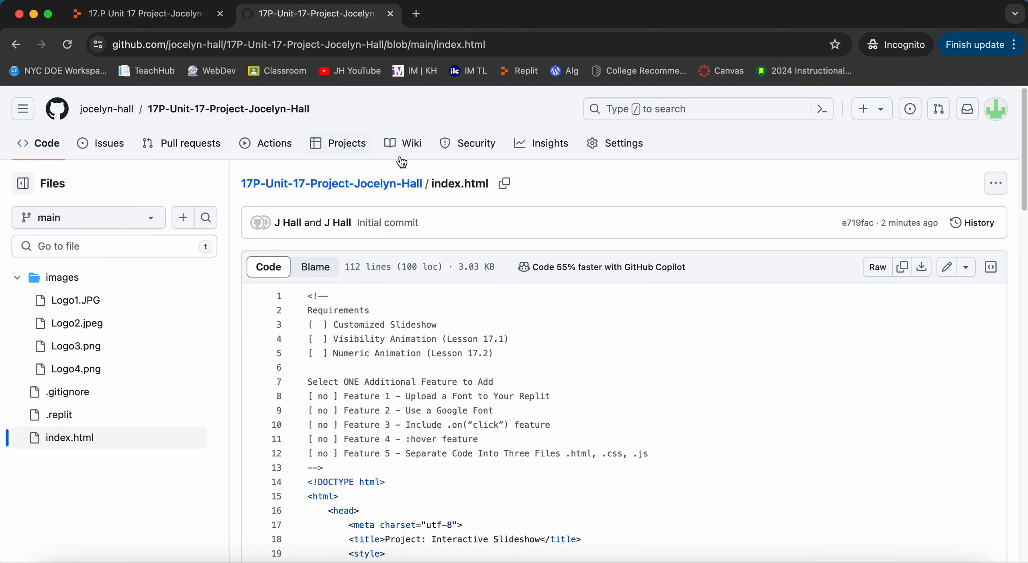
Enable GitHub Pages for the repository by deploying from the main branch's root folder and saving the source.
{"action": "left_click", "coordinate": [634, 150]}
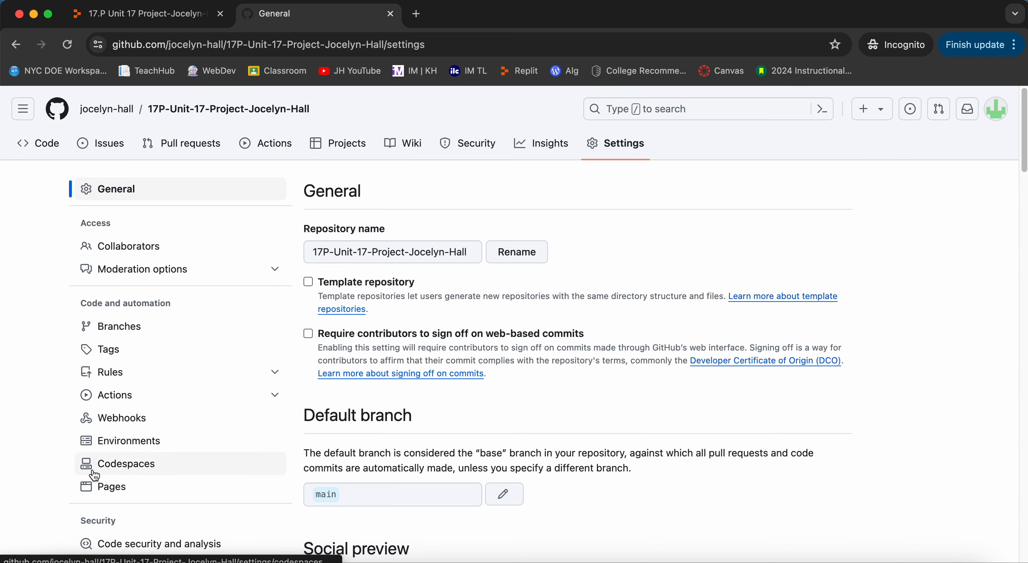
{"action": "left_click", "coordinate": [104, 497]}
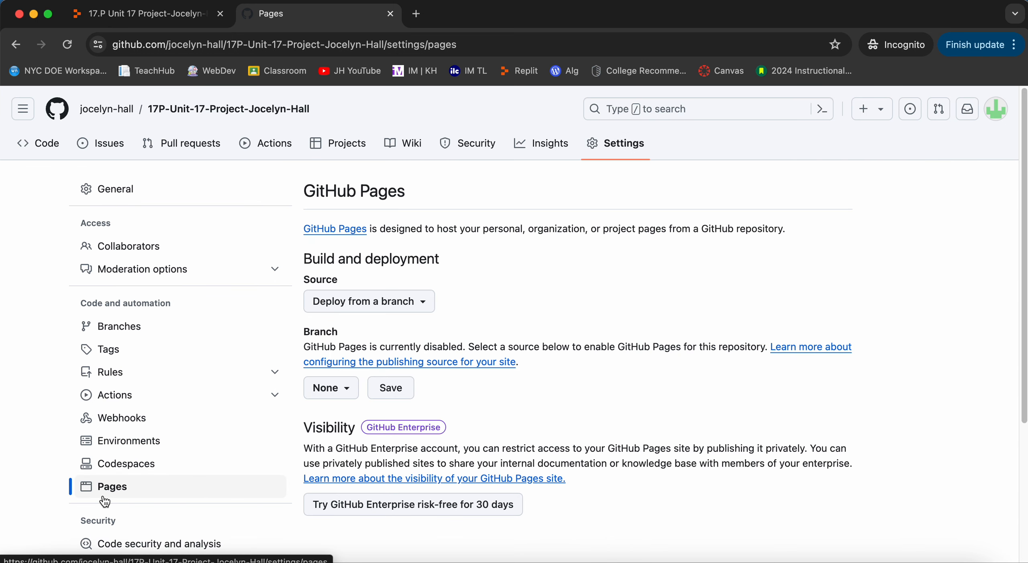
{"action": "left_click", "coordinate": [331, 394]}
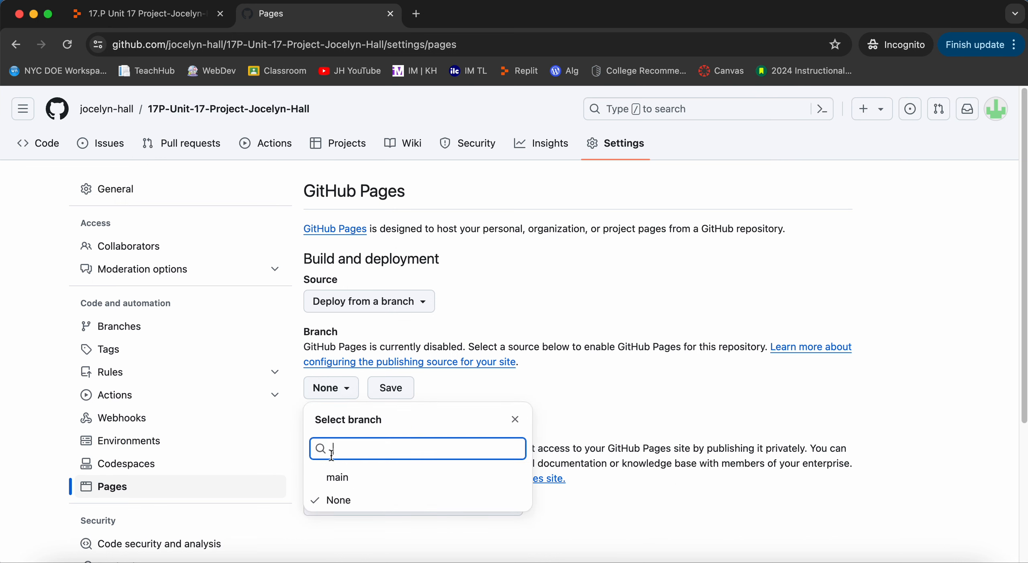
{"action": "left_click", "coordinate": [337, 478]}
{"action": "left_click", "coordinate": [475, 394]}
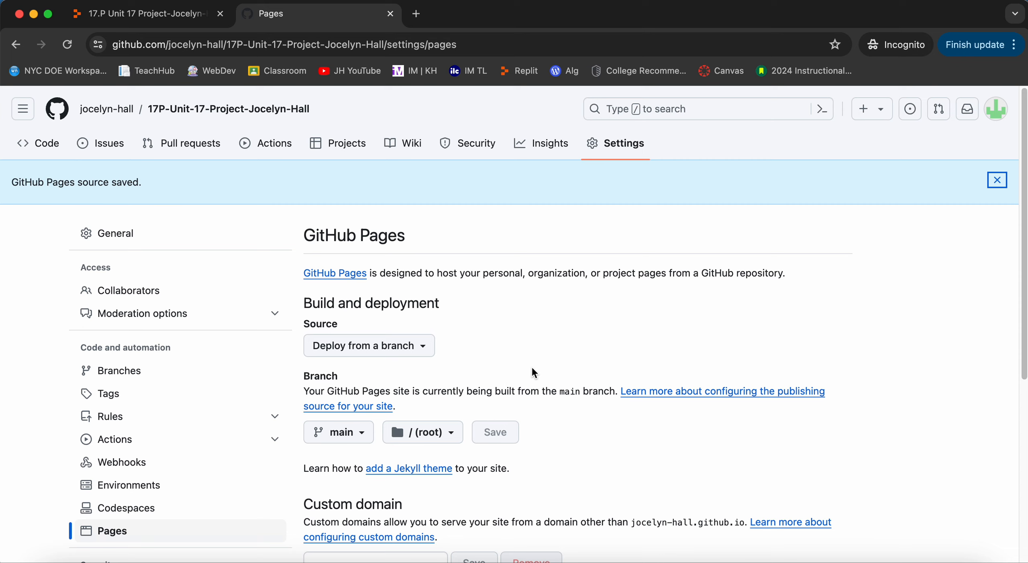
Switch to Replit, insert "Amazing" before "Art" in the h1 heading of index.html, and refresh the Git status.
{"action": "left_click", "coordinate": [143, 15]}
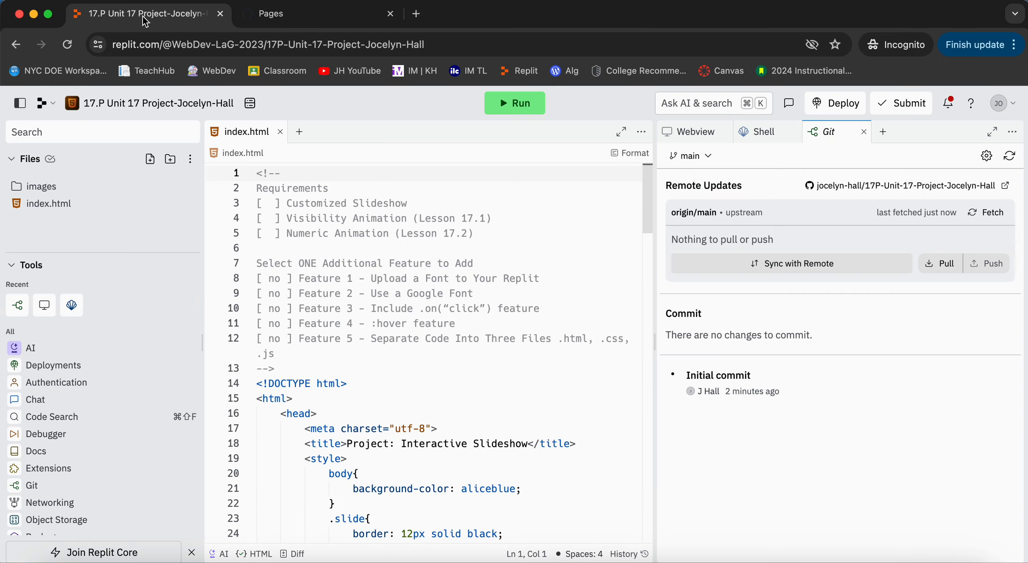
{"action": "scroll", "coordinate": [370, 319], "scroll_direction": "down", "scroll_amount": 10}
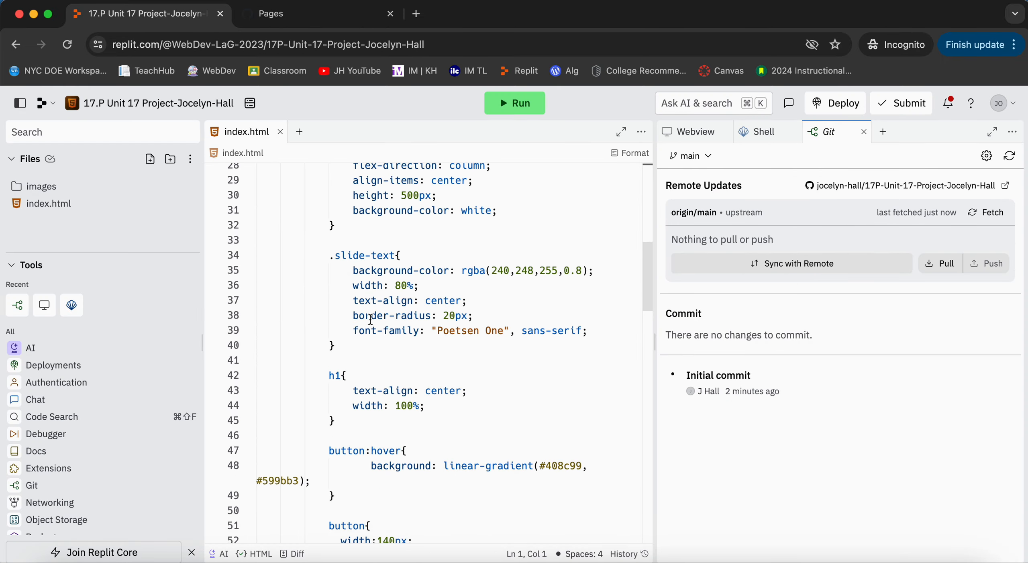
{"action": "scroll", "coordinate": [371, 319], "scroll_direction": "down", "scroll_amount": 12}
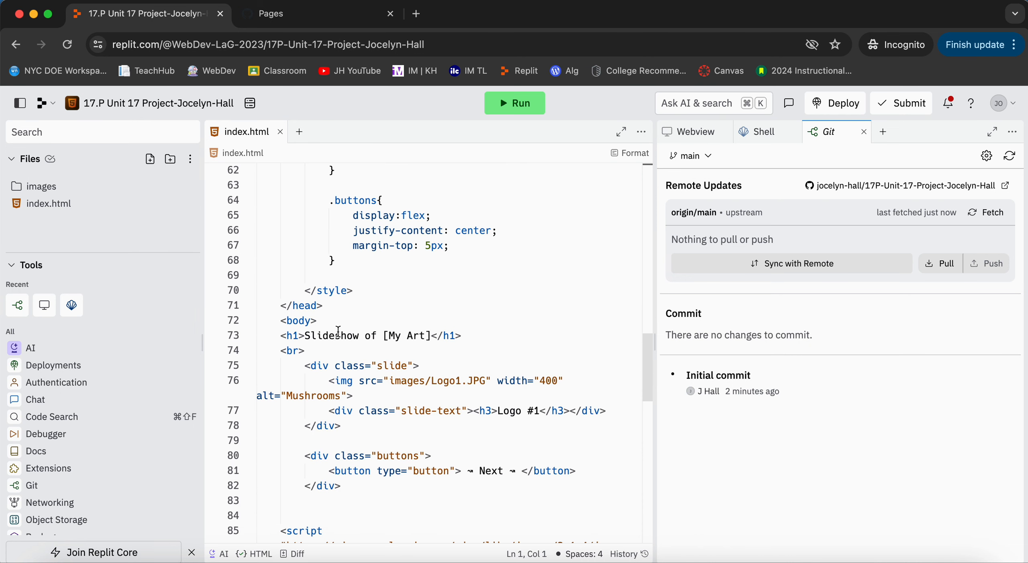
{"action": "left_click", "coordinate": [409, 335]}
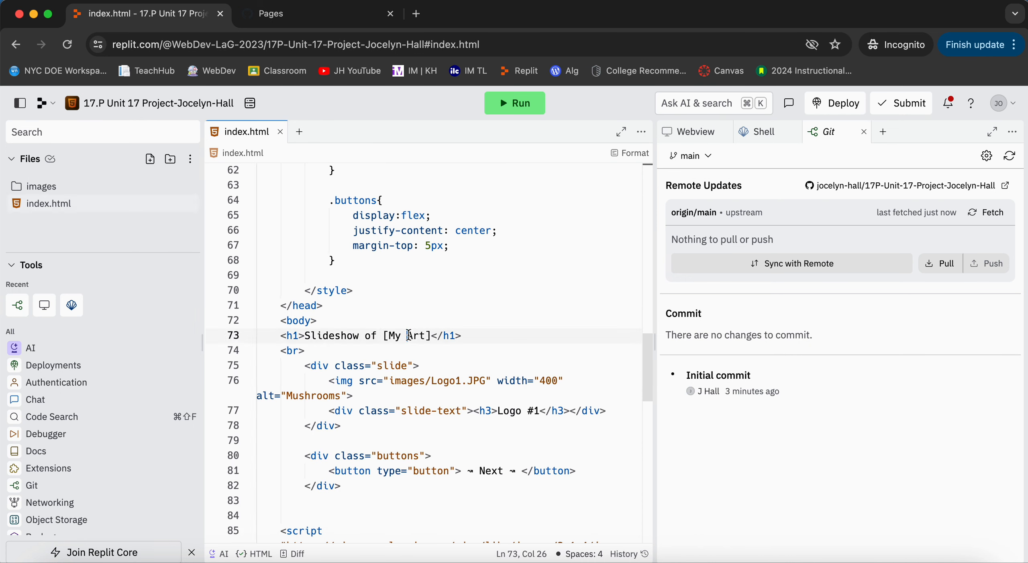
{"action": "type", "text": "Amazing"}
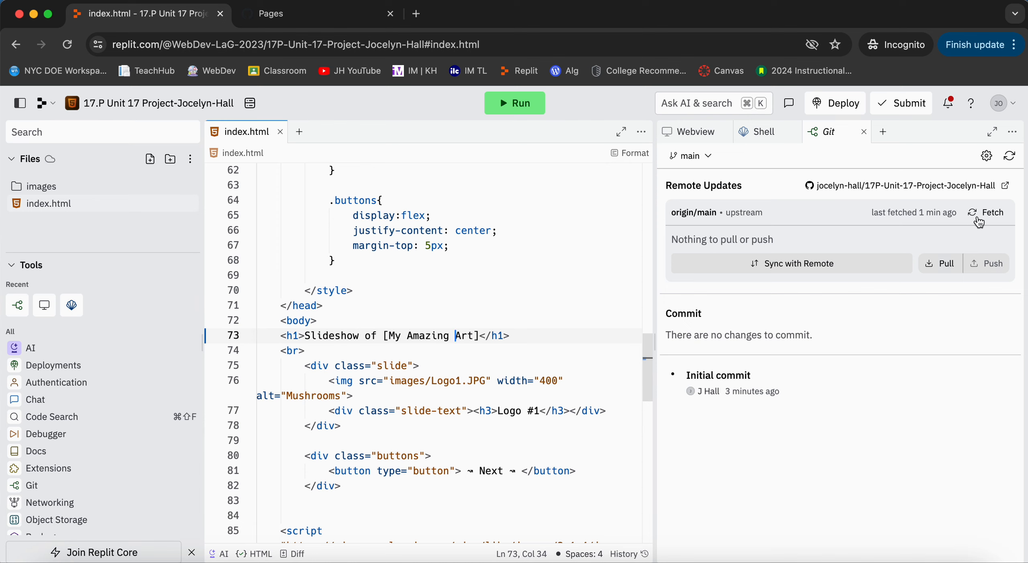
{"action": "left_click", "coordinate": [1006, 159]}
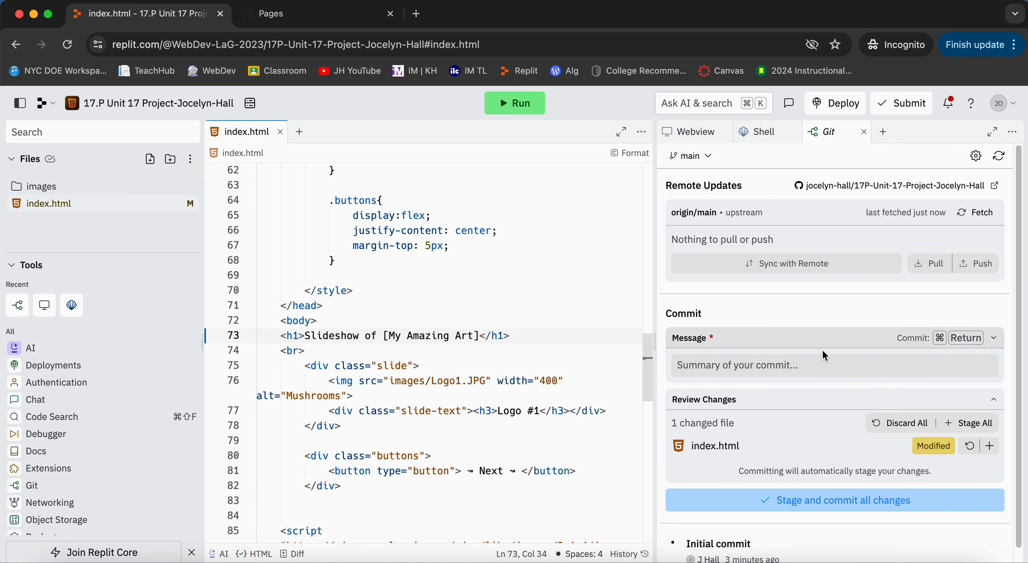
{"action": "scroll", "coordinate": [823, 351], "scroll_direction": "down", "scroll_amount": 1}
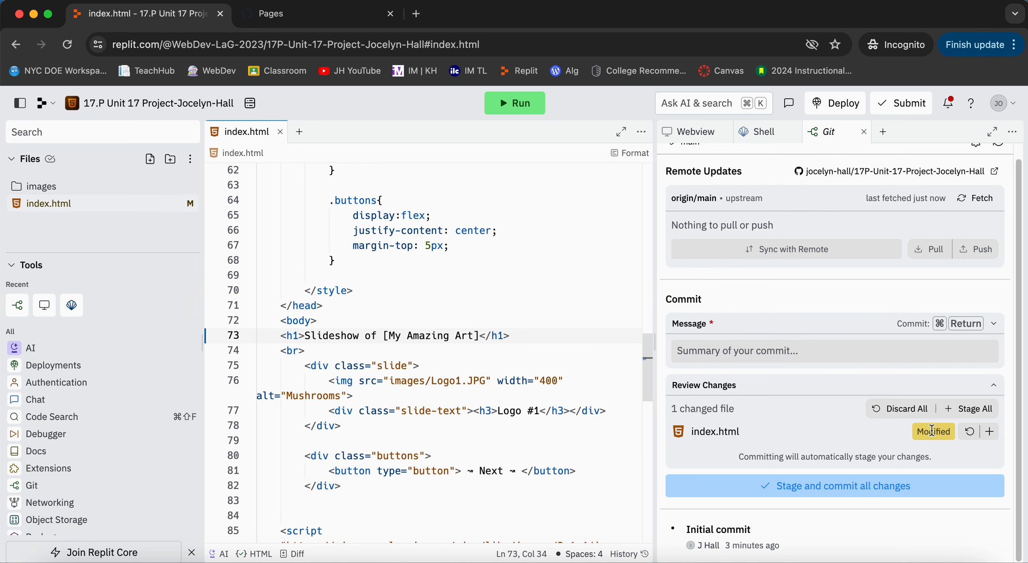
Switch to GitHub, open the repository's index.html and examine the [My Art] text in its h1 heading.
{"action": "left_click", "coordinate": [278, 24]}
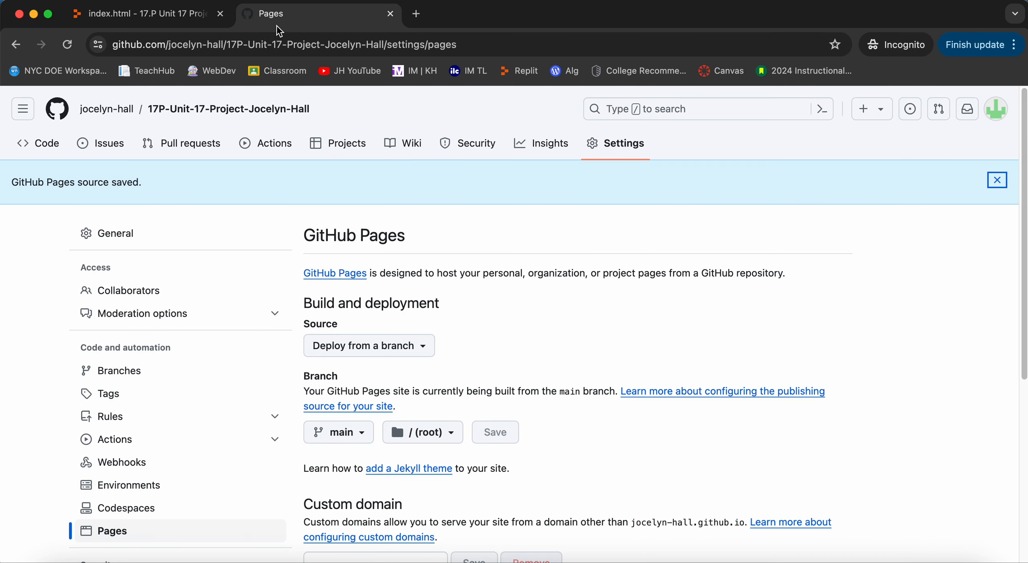
{"action": "left_click", "coordinate": [54, 151]}
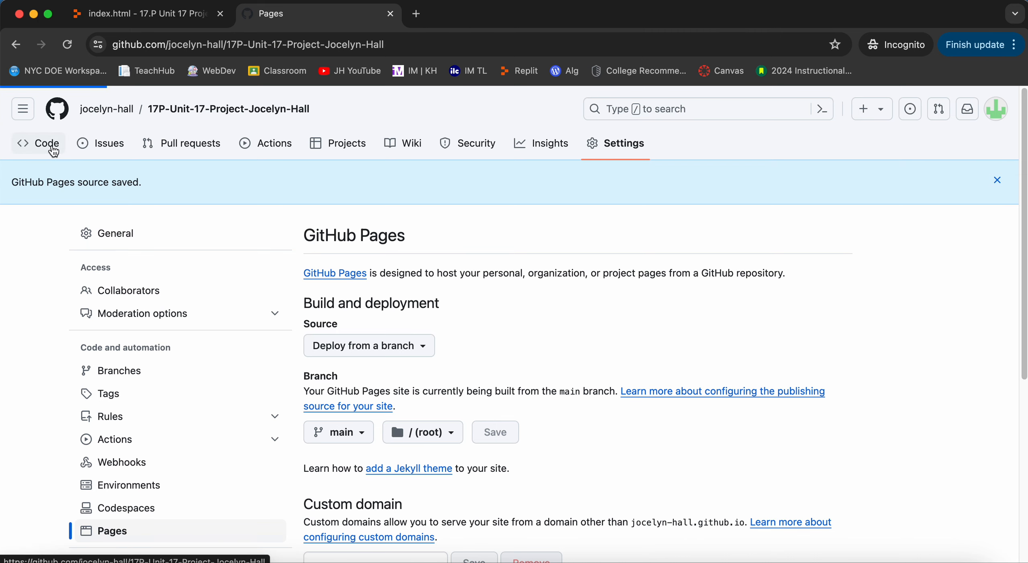
{"action": "left_click", "coordinate": [99, 400]}
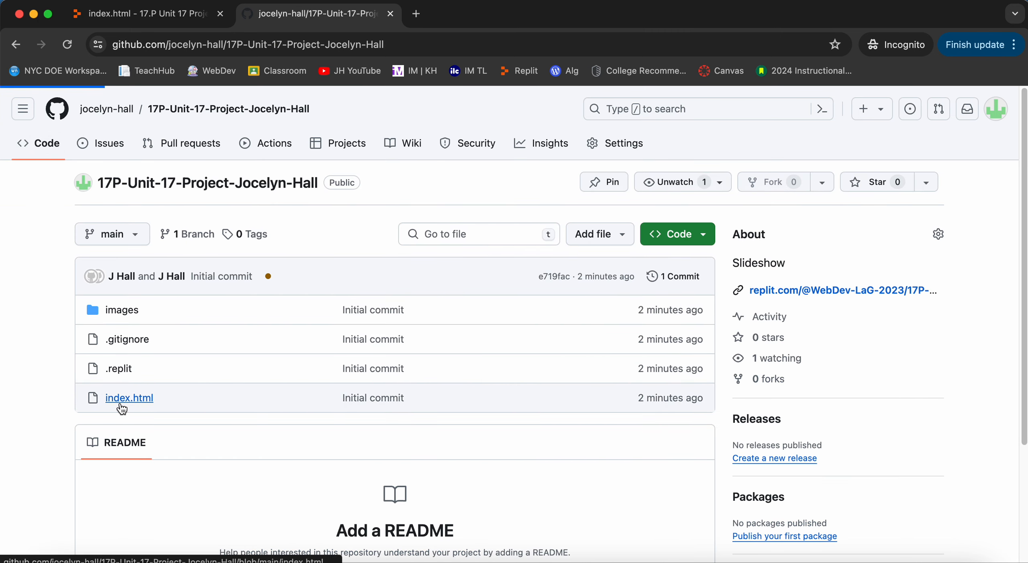
{"action": "scroll", "coordinate": [457, 421], "scroll_direction": "down", "scroll_amount": 10}
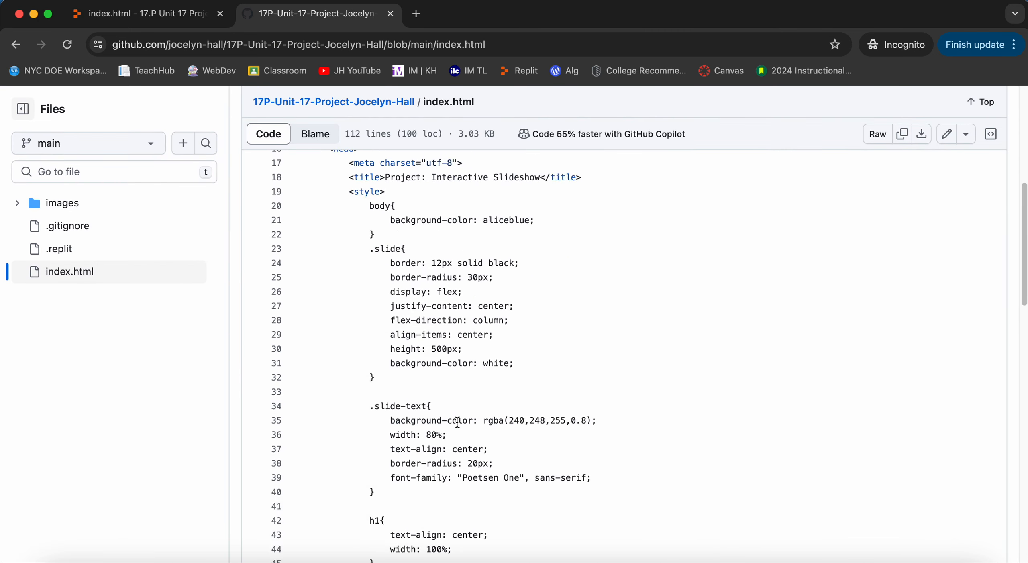
{"action": "scroll", "coordinate": [457, 422], "scroll_direction": "down", "scroll_amount": 8}
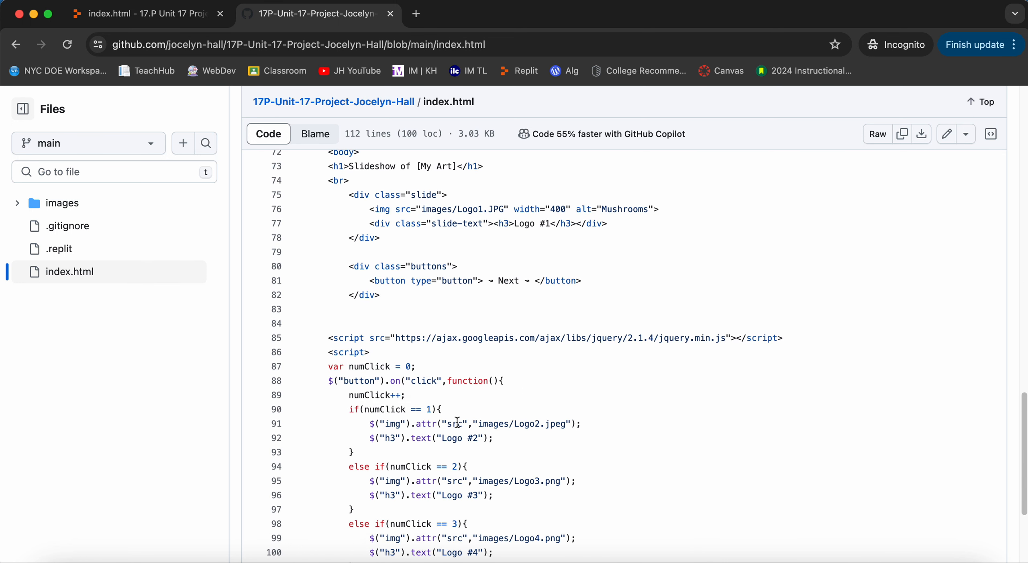
{"action": "scroll", "coordinate": [457, 422], "scroll_direction": "up", "scroll_amount": 2}
{"action": "left_click_drag", "start_coordinate": [454, 283], "coordinate": [417, 282]}
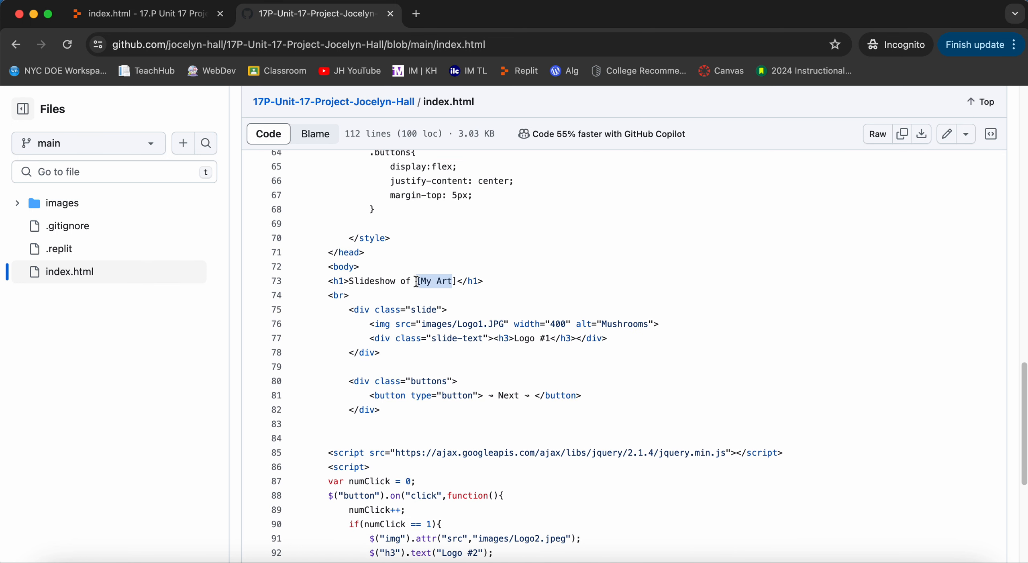
Return to Replit, then stage and commit all changes with the message 'Added to <h1>'.
{"action": "left_click", "coordinate": [144, 14]}
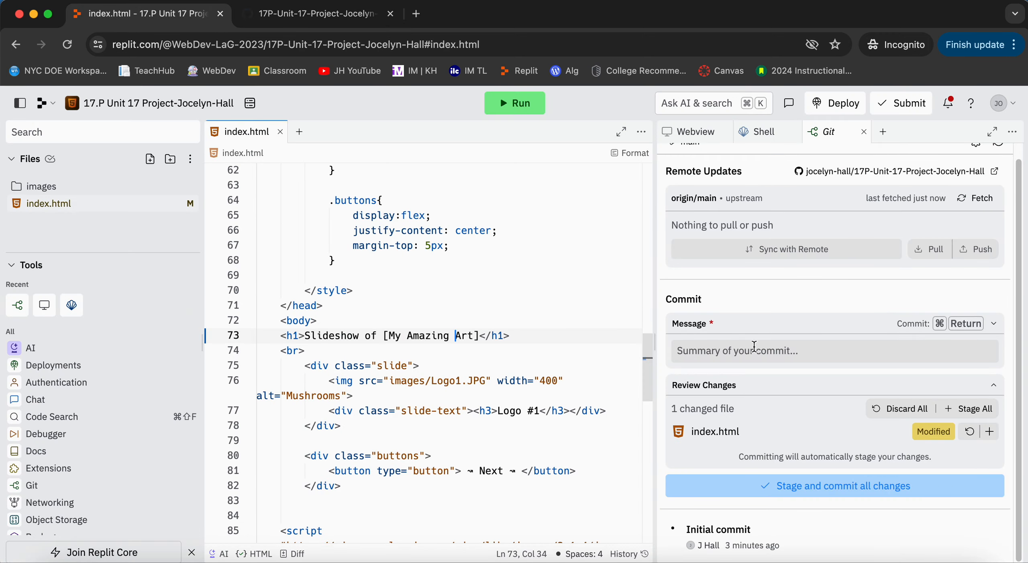
{"action": "left_click", "coordinate": [703, 345]}
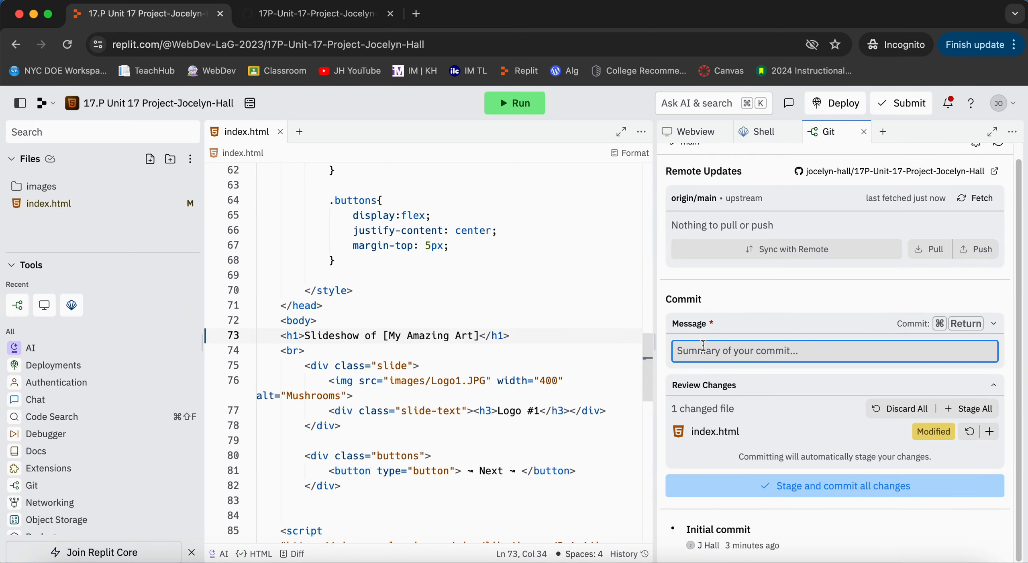
{"action": "type", "text": "Added to "}
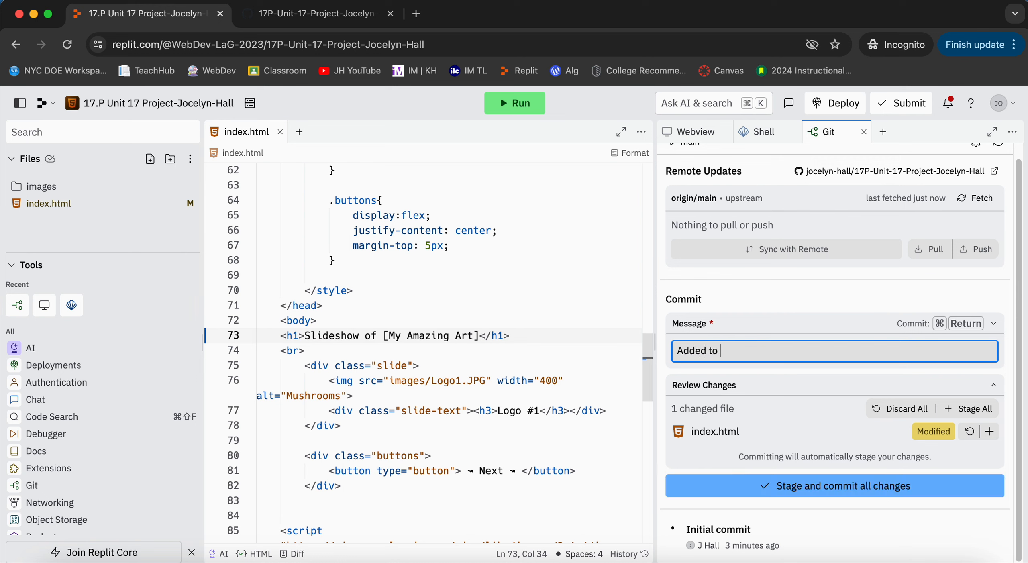
{"action": "type", "text": "<h1>"}
{"action": "left_click", "coordinate": [816, 487]}
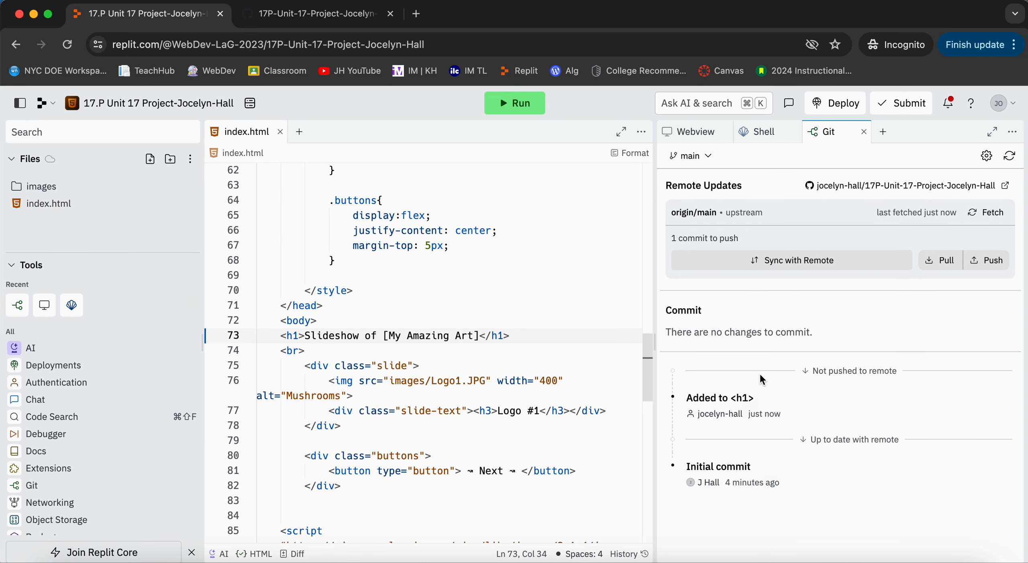
Switch to GitHub, reopen the Unit 17 project from the account's repositories and check its GitHub Pages settings.
{"action": "left_click", "coordinate": [308, 23]}
{"action": "scroll", "coordinate": [474, 331], "scroll_direction": "up", "scroll_amount": 15}
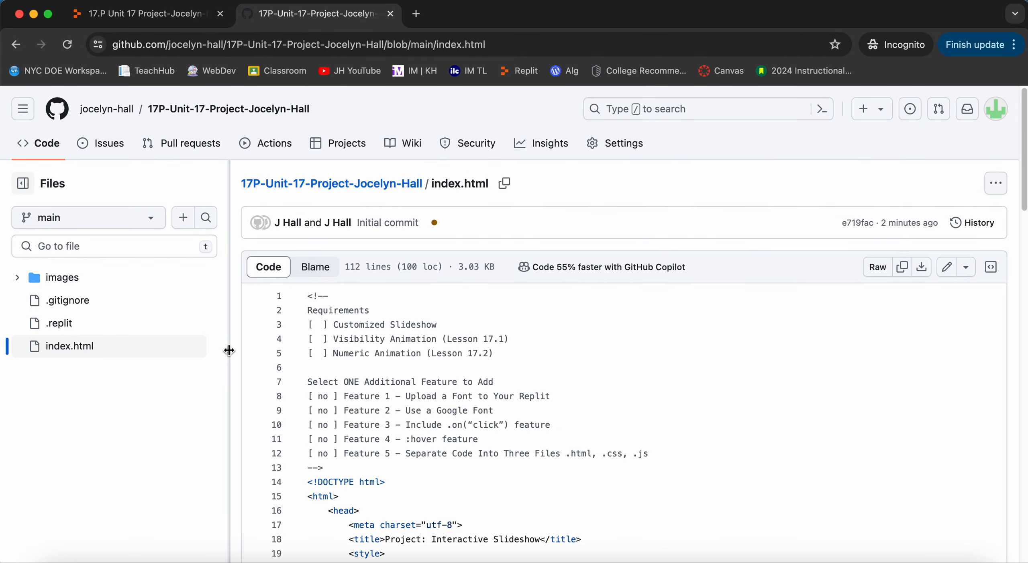
{"action": "left_click", "coordinate": [1005, 117]}
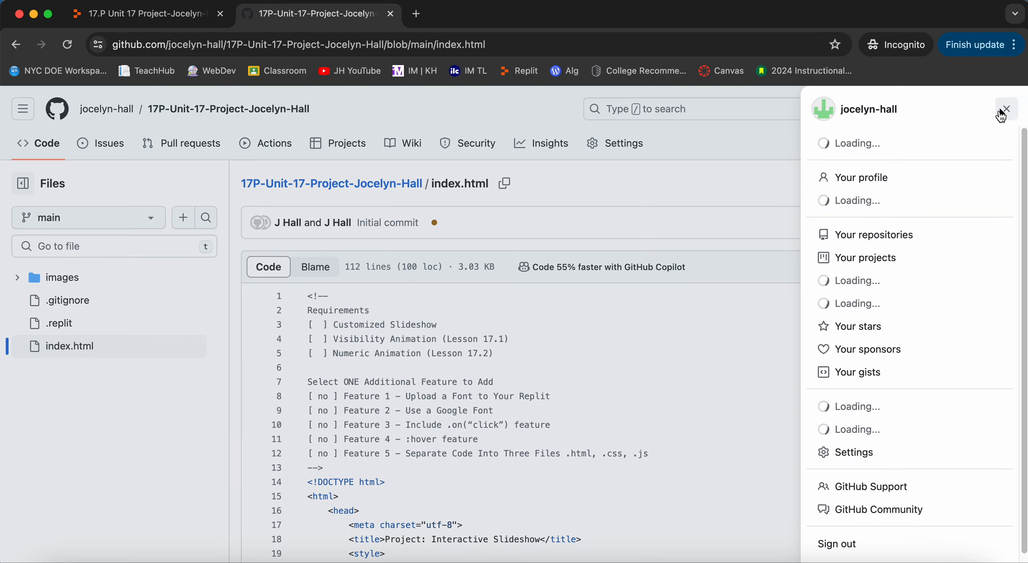
{"action": "left_click", "coordinate": [925, 234]}
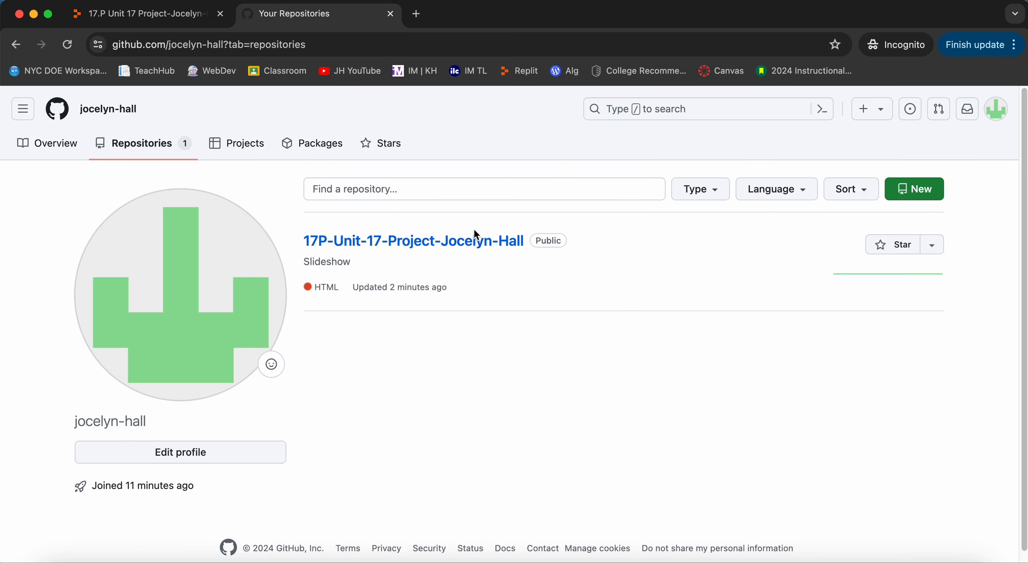
{"action": "left_click", "coordinate": [446, 246]}
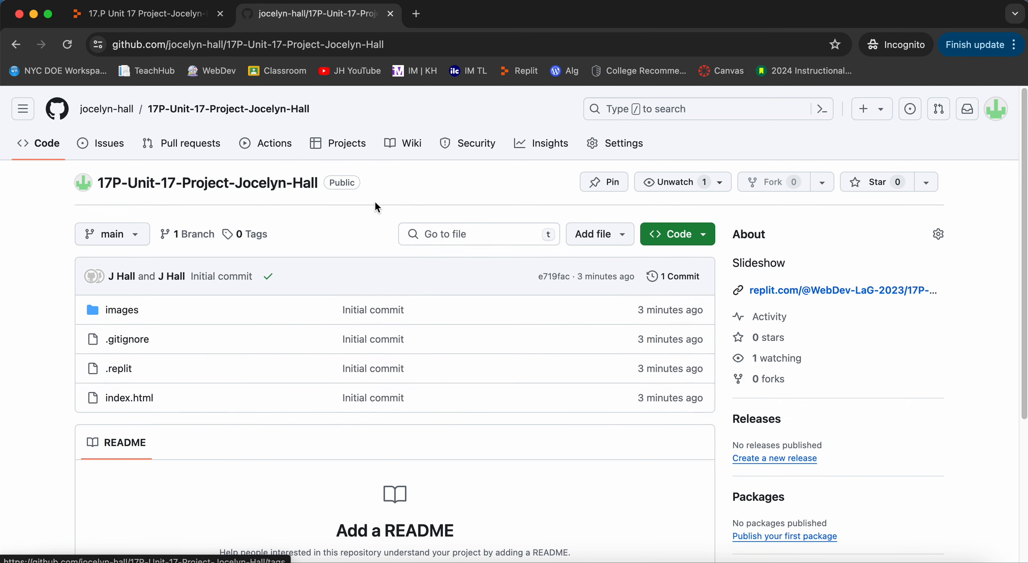
{"action": "left_click", "coordinate": [633, 144]}
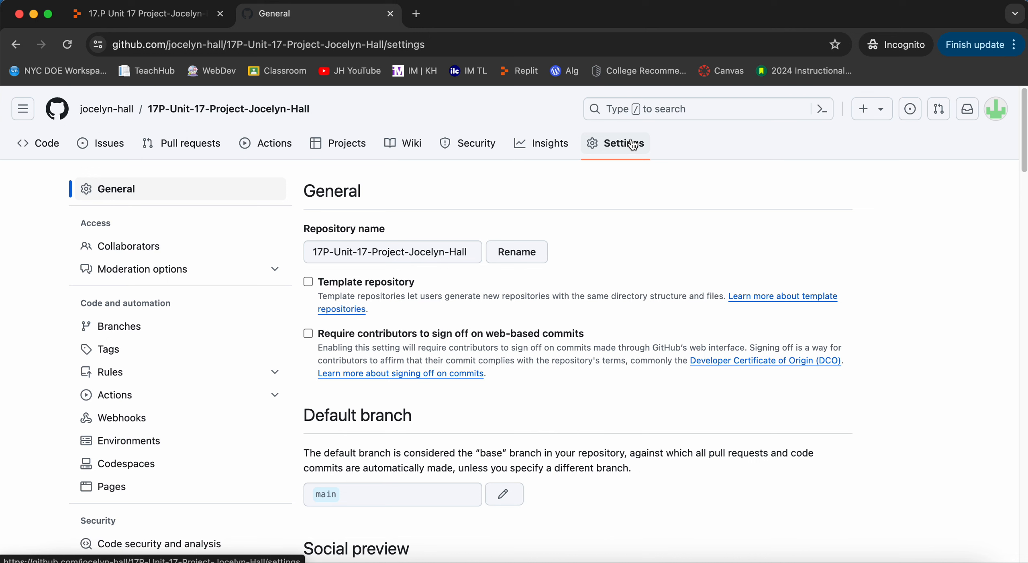
{"action": "left_click", "coordinate": [161, 492]}
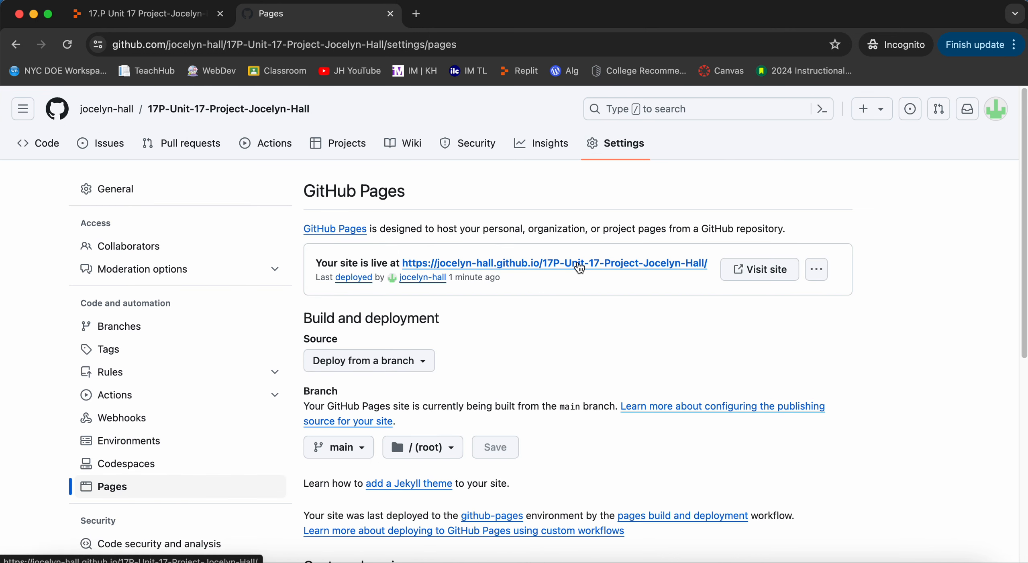
Visit the published GitHub Pages site and advance through the slideshow's images back to Logo #1.
{"action": "left_click", "coordinate": [740, 270]}
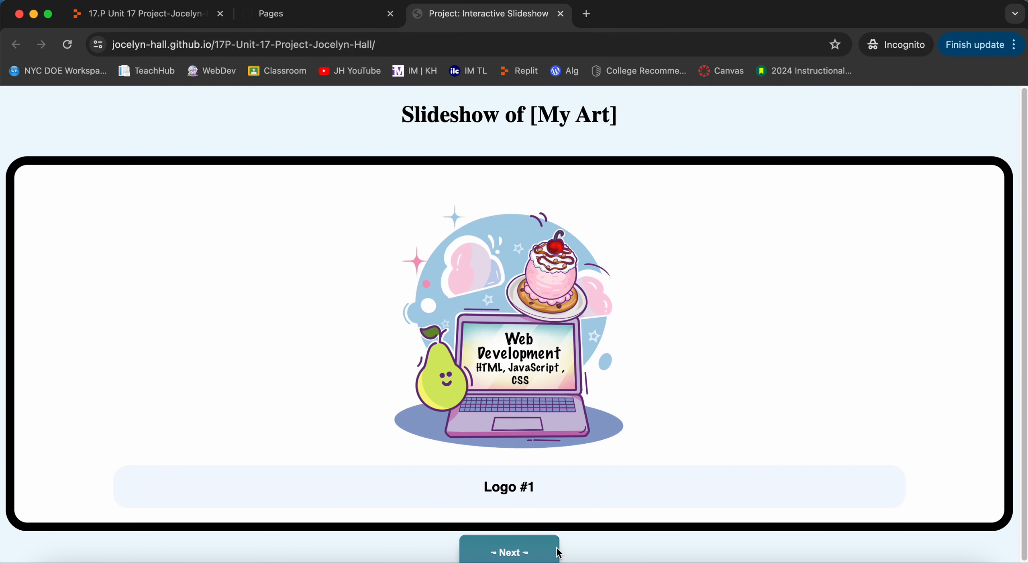
{"action": "left_click", "coordinate": [535, 552]}
{"action": "left_click", "coordinate": [535, 552]}
{"action": "left_click", "coordinate": [535, 552]}
{"action": "left_click", "coordinate": [535, 552]}
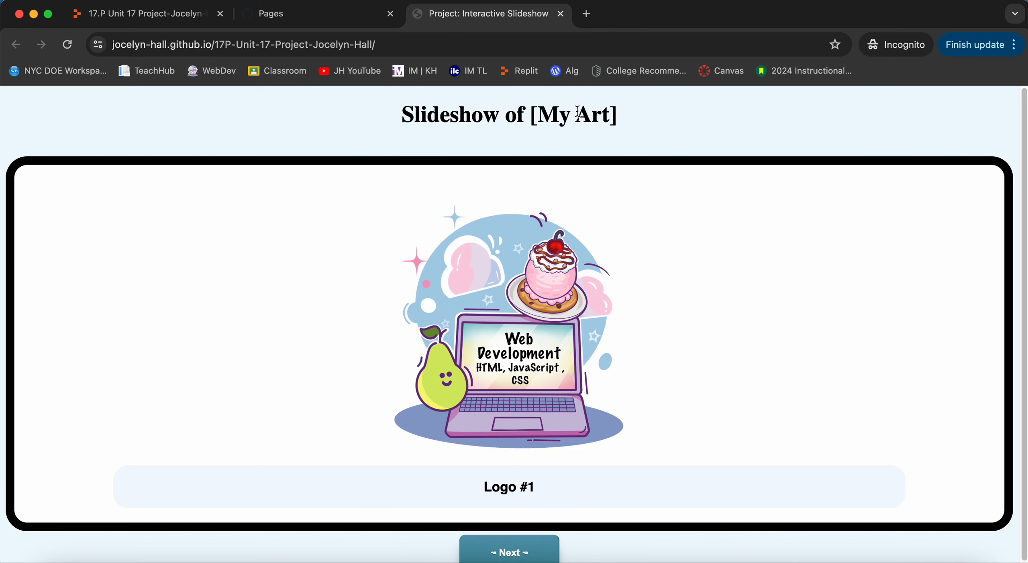
Compare the published slideshow page and its web address with the heading and commit list in Replit.
{"action": "left_click", "coordinate": [309, 14]}
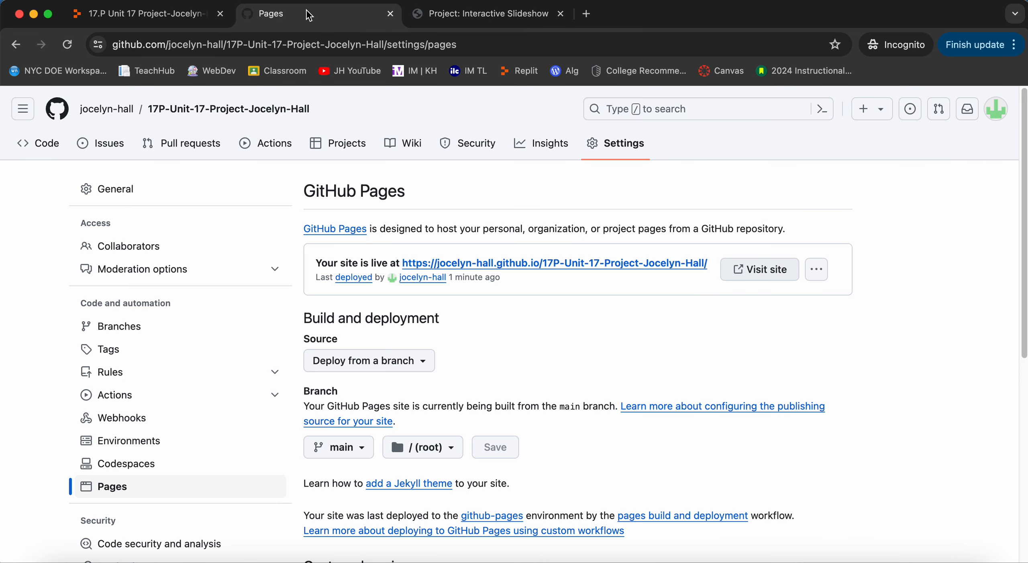
{"action": "left_click", "coordinate": [160, 14]}
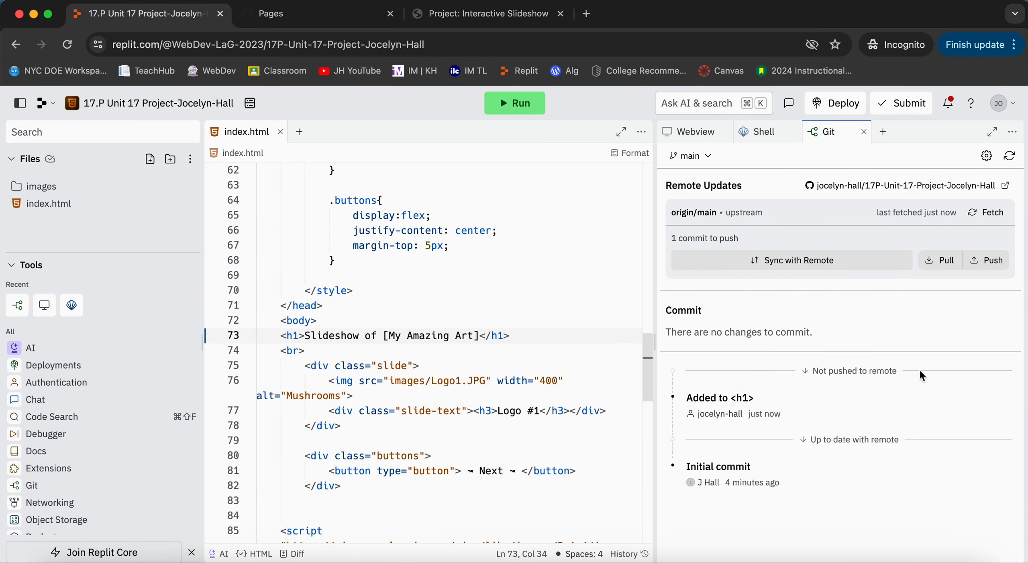
{"action": "left_click", "coordinate": [476, 14]}
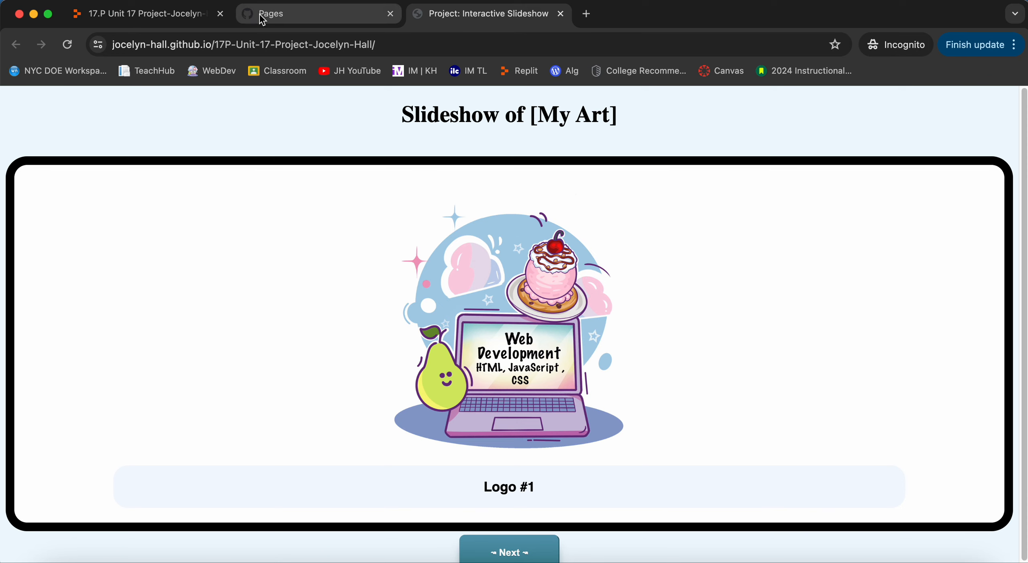
{"action": "left_click", "coordinate": [258, 45]}
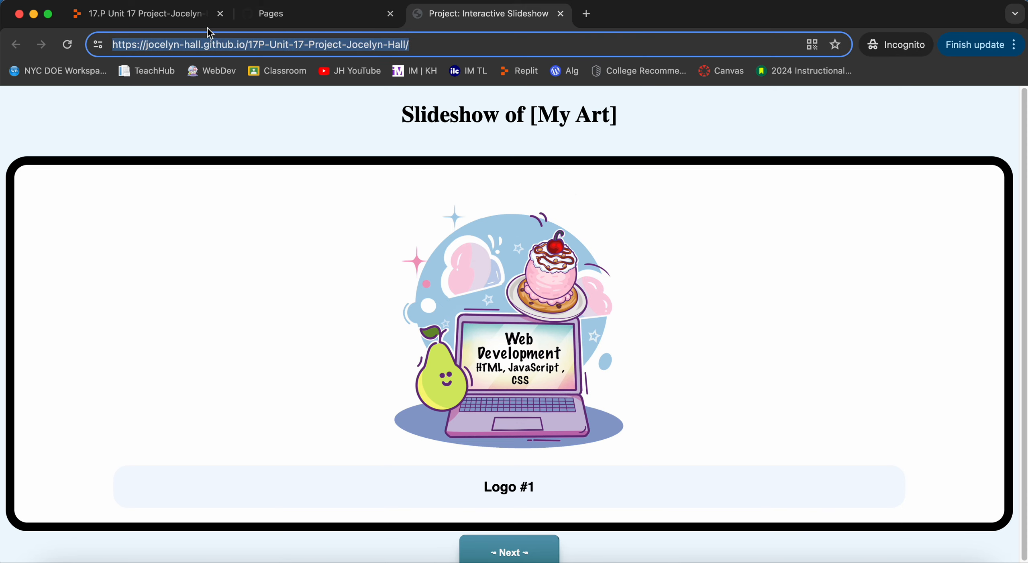
{"action": "left_click", "coordinate": [190, 21]}
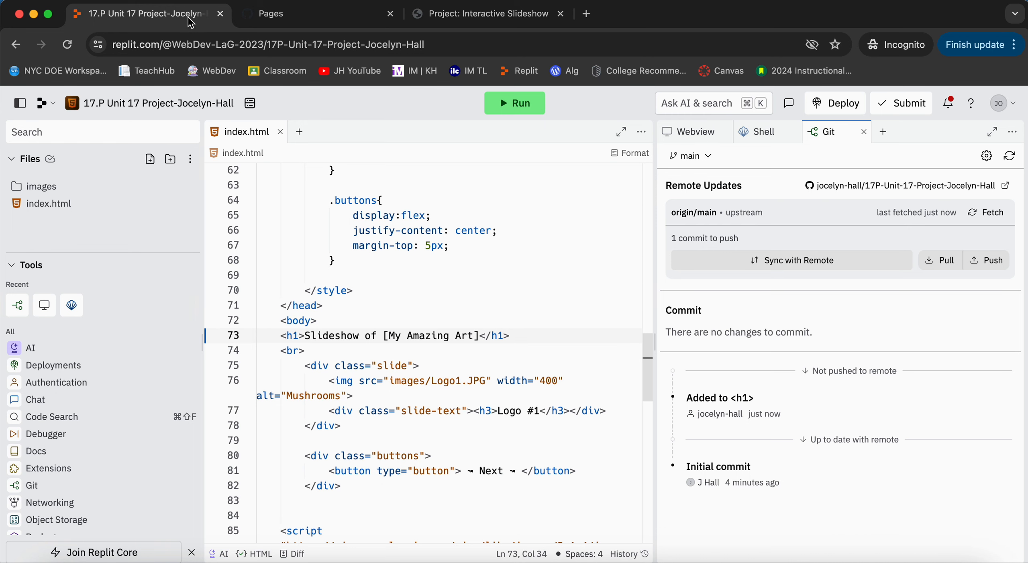
Close the Replit project, reload the published slideshow and advance through its slides back to Logo #1.
{"action": "left_click", "coordinate": [220, 15]}
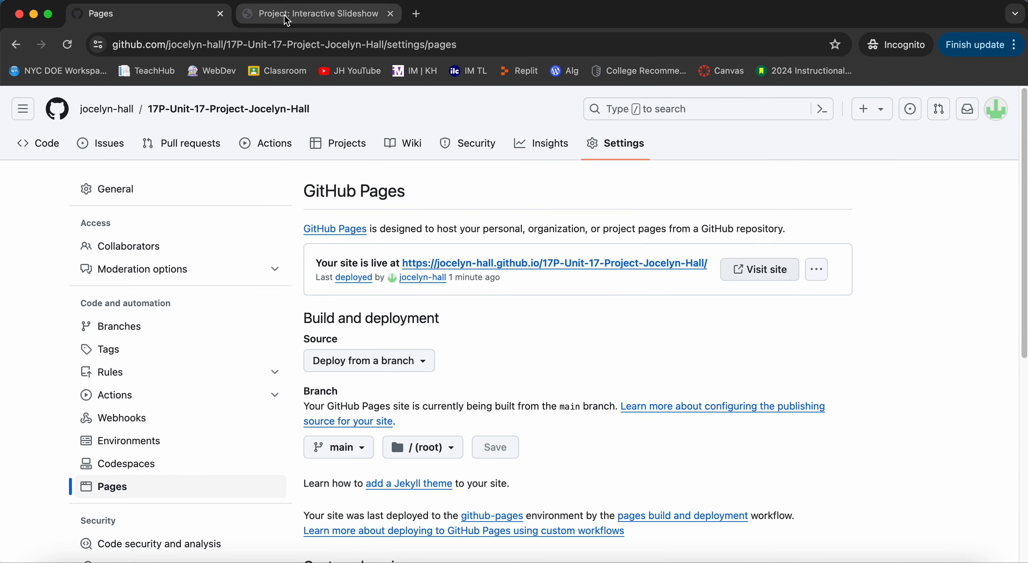
{"action": "left_click", "coordinate": [310, 15]}
{"action": "left_click", "coordinate": [75, 47]}
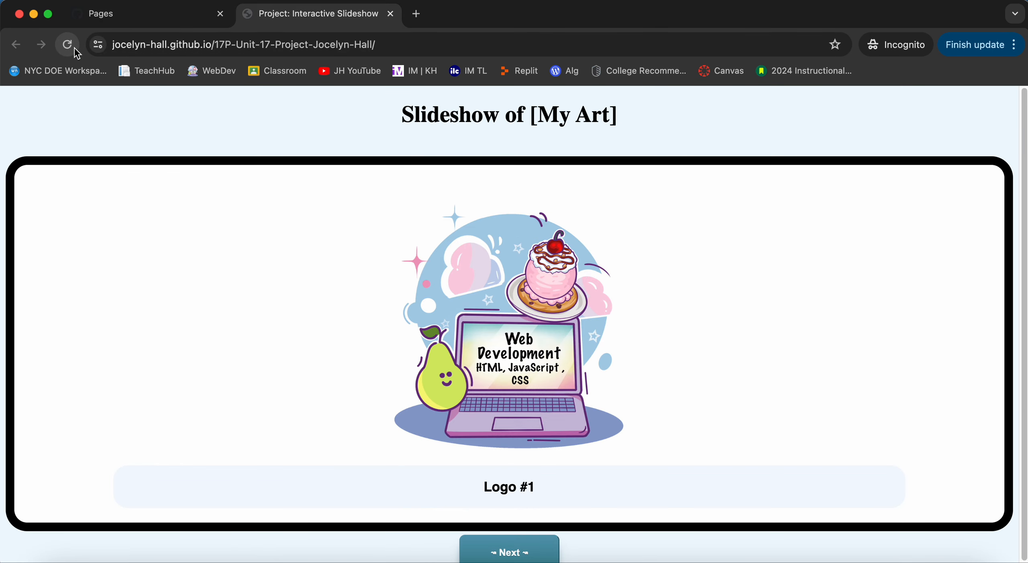
{"action": "left_click", "coordinate": [509, 553]}
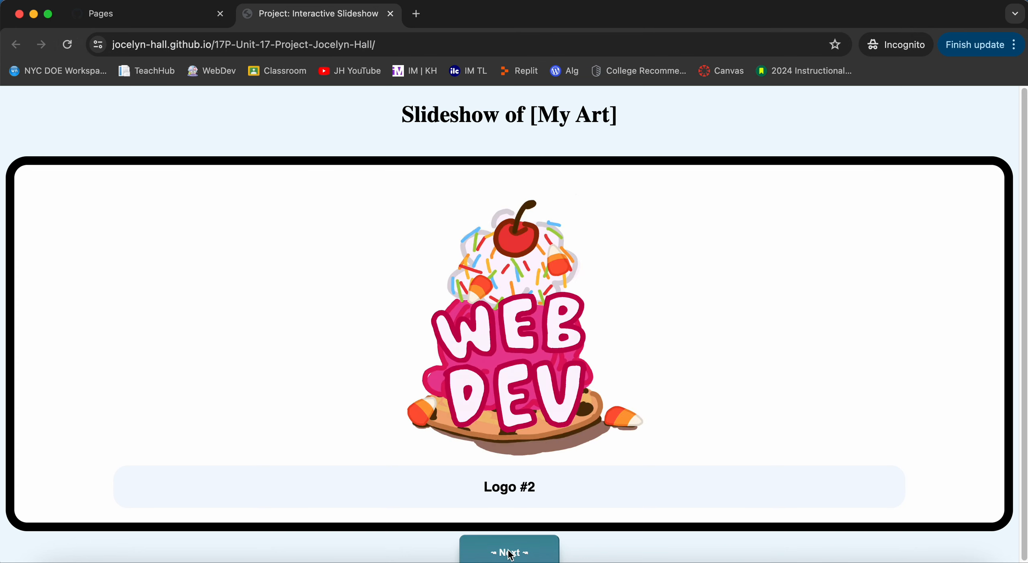
{"action": "left_click", "coordinate": [510, 555]}
{"action": "left_click", "coordinate": [510, 556]}
{"action": "left_click", "coordinate": [510, 556]}
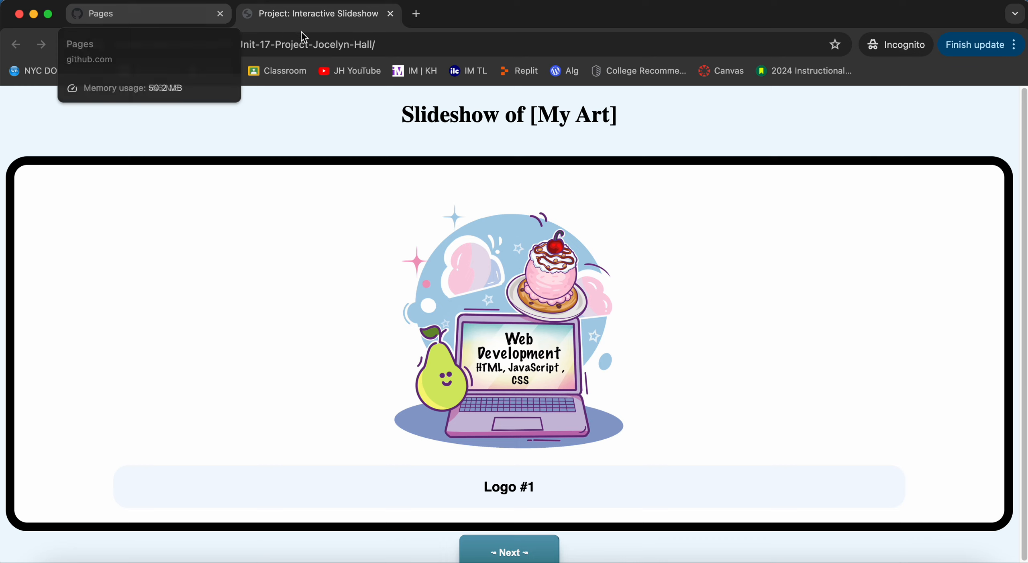
Select the published site's address, then switch to GitHub and examine the repository's commit history on main.
{"action": "left_click", "coordinate": [333, 45]}
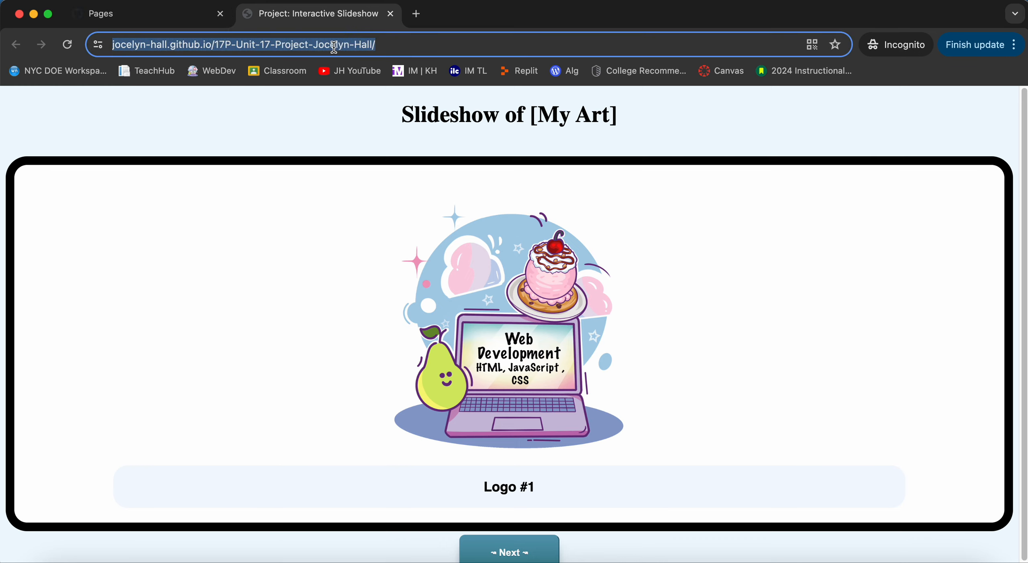
{"action": "left_click", "coordinate": [196, 25]}
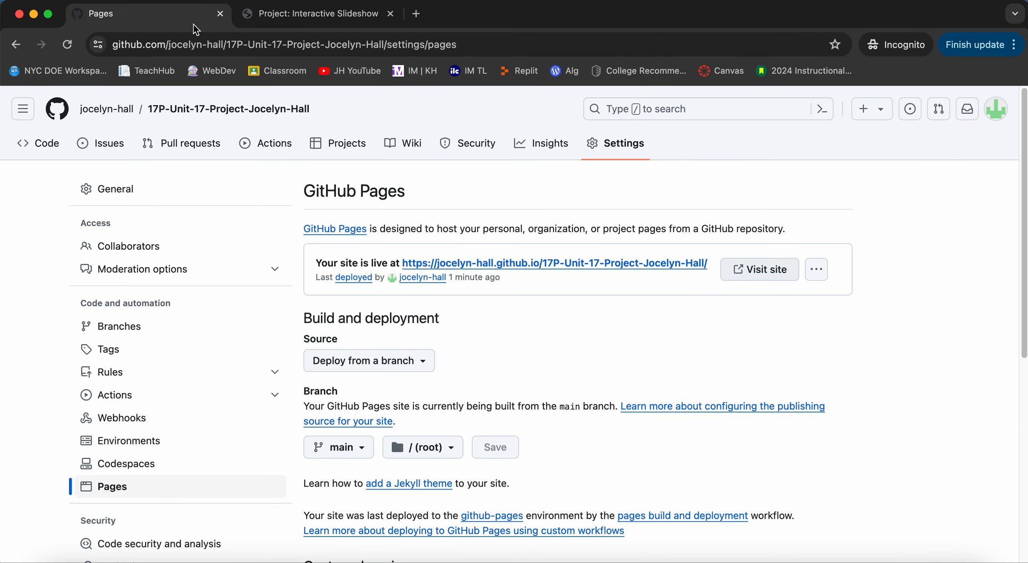
{"action": "left_click", "coordinate": [48, 154]}
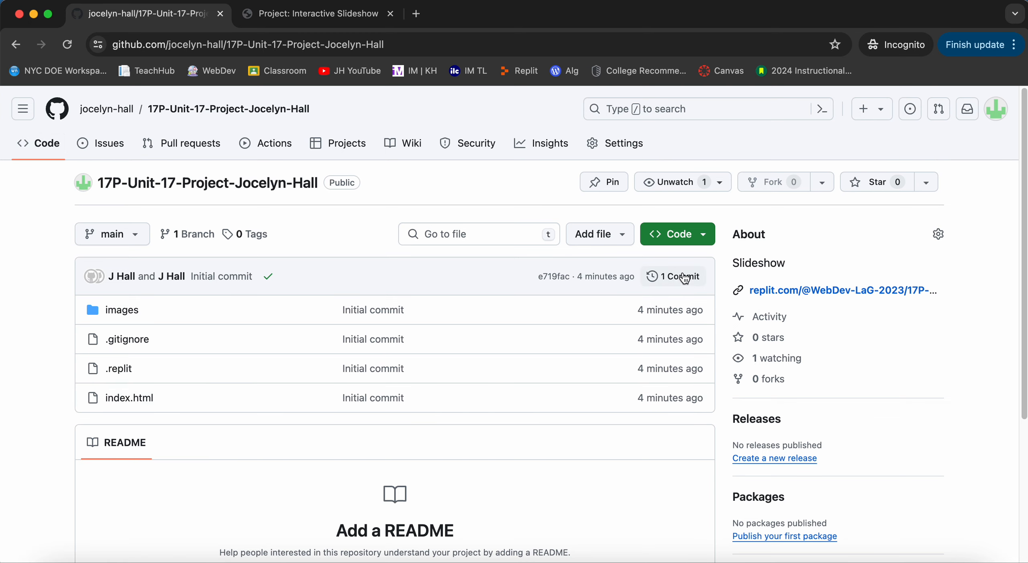
{"action": "left_click", "coordinate": [657, 283]}
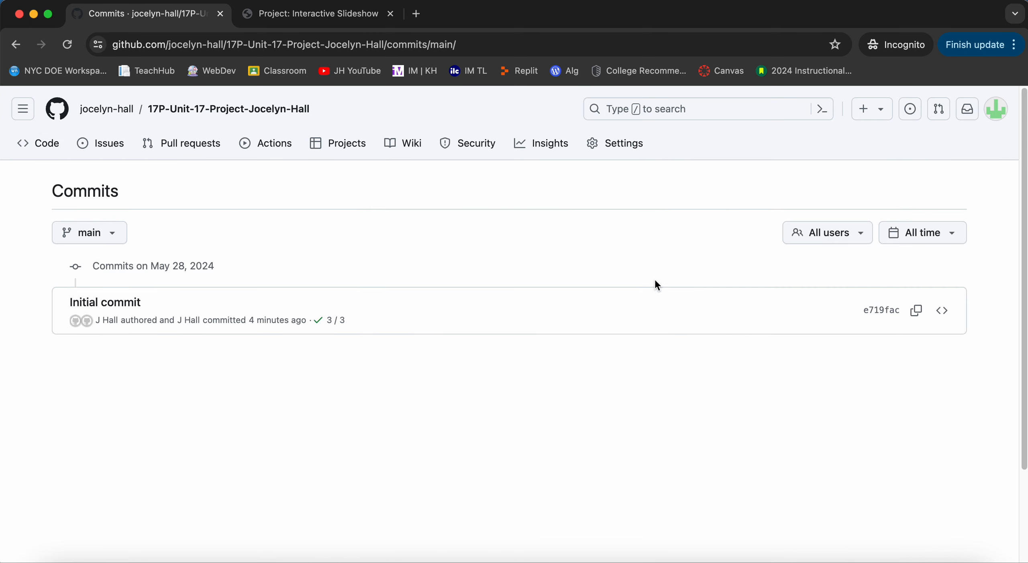